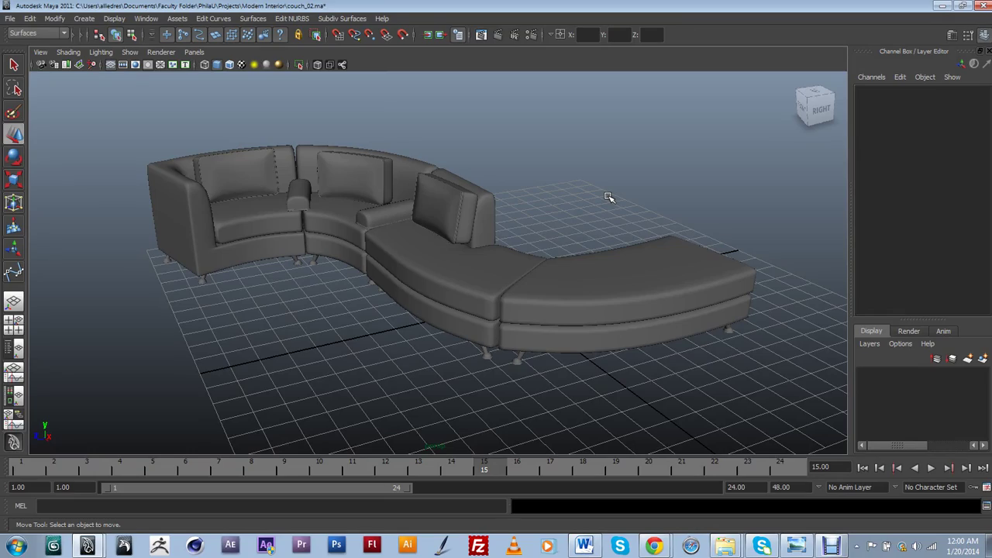
- Examine the sectional couch's seats, cushions and legs up close and from several angles
alt+drag(538, 322, 627, 313)
scroll(620, 309, up, 4)
alt+middle_drag(609, 299, 529, 254)
alt+drag(529, 254, 414, 265)
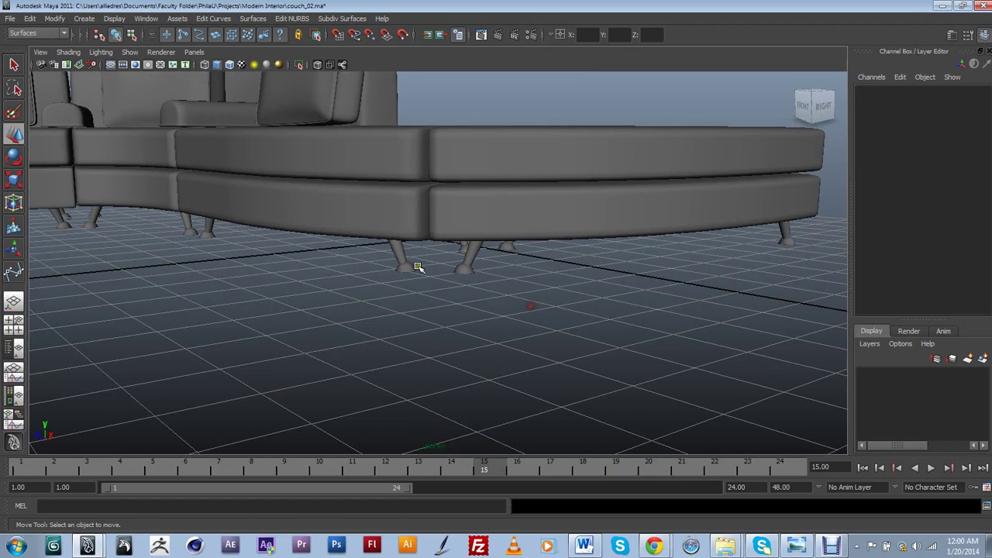
click(408, 273)
alt+drag(275, 247, 310, 264)
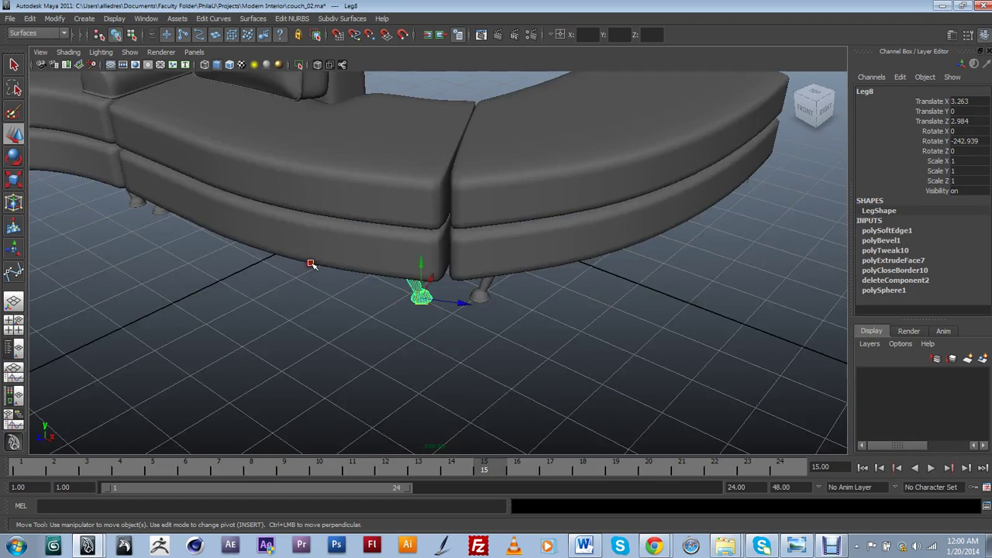
scroll(350, 268, down, 4)
alt+middle_drag(353, 306, 558, 362)
alt+drag(566, 376, 578, 325)
scroll(550, 354, up, 2)
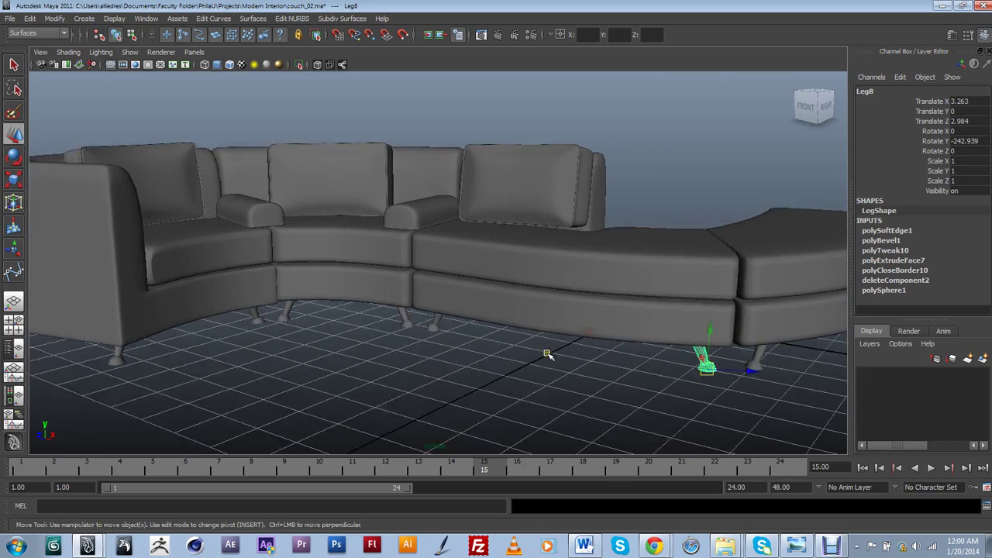
alt+middle_drag(581, 353, 521, 347)
alt+drag(520, 348, 508, 369)
alt+middle_drag(508, 368, 567, 328)
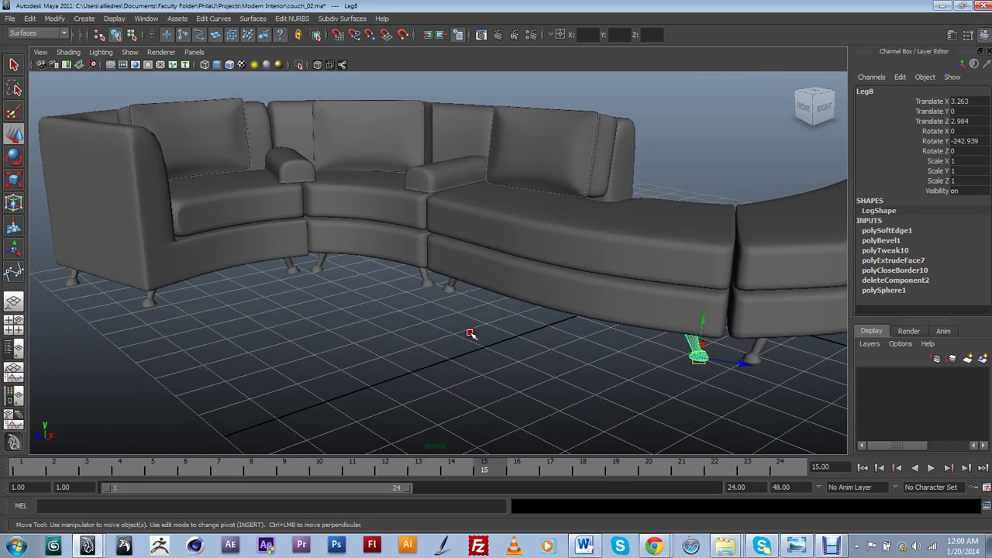
scroll(471, 336, up, 2)
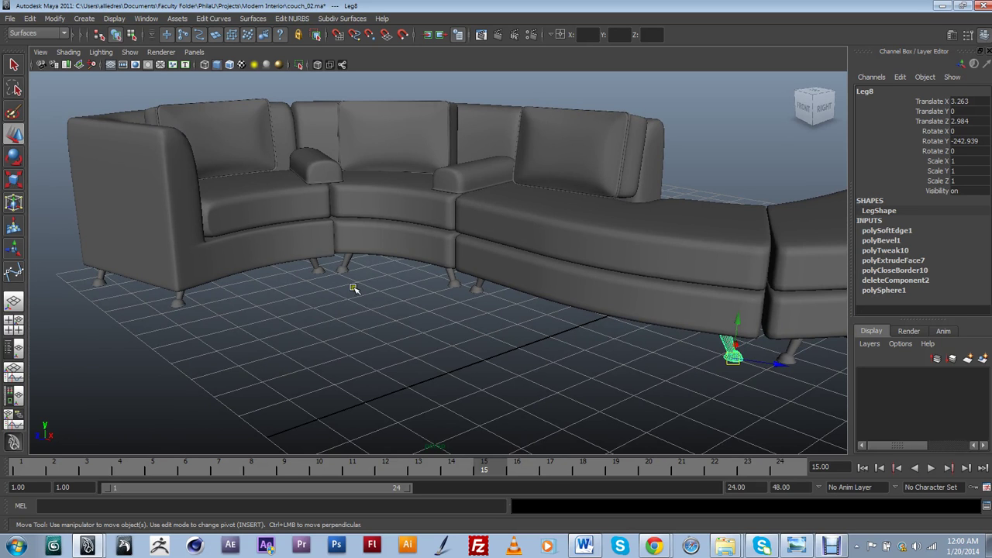
alt+drag(491, 305, 580, 297)
alt+right_drag(580, 296, 449, 343)
alt+drag(449, 344, 434, 195)
alt+right_drag(434, 195, 357, 227)
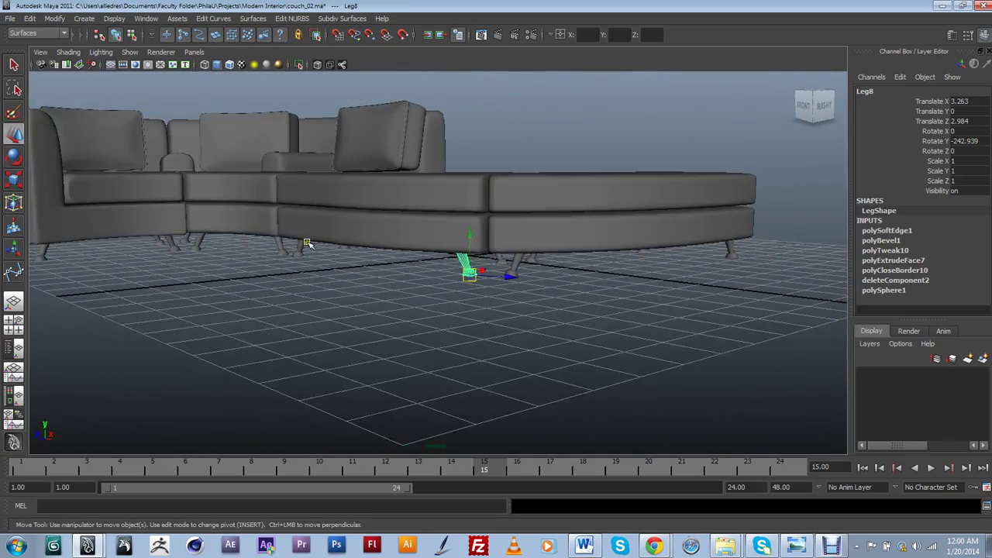
alt+drag(308, 243, 359, 294)
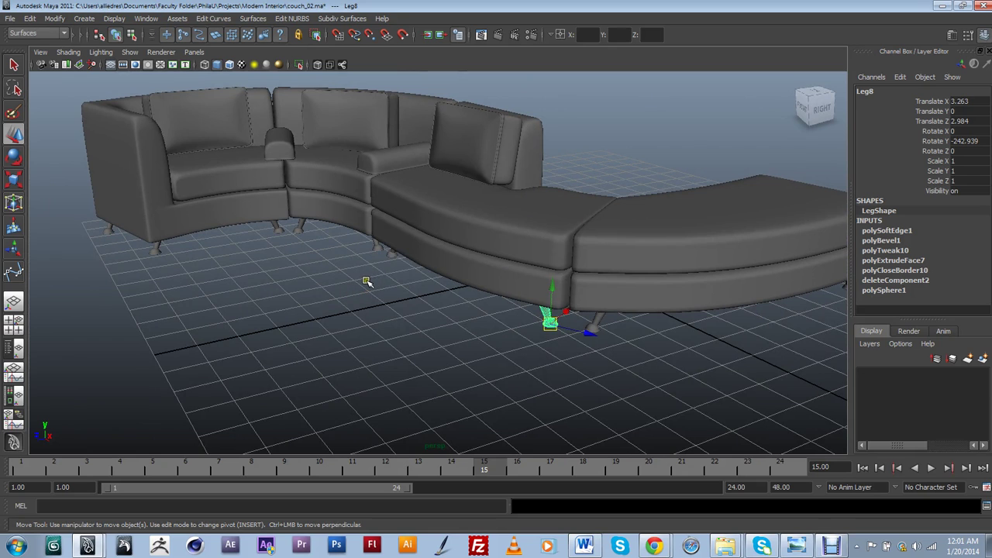
alt+drag(373, 284, 380, 284)
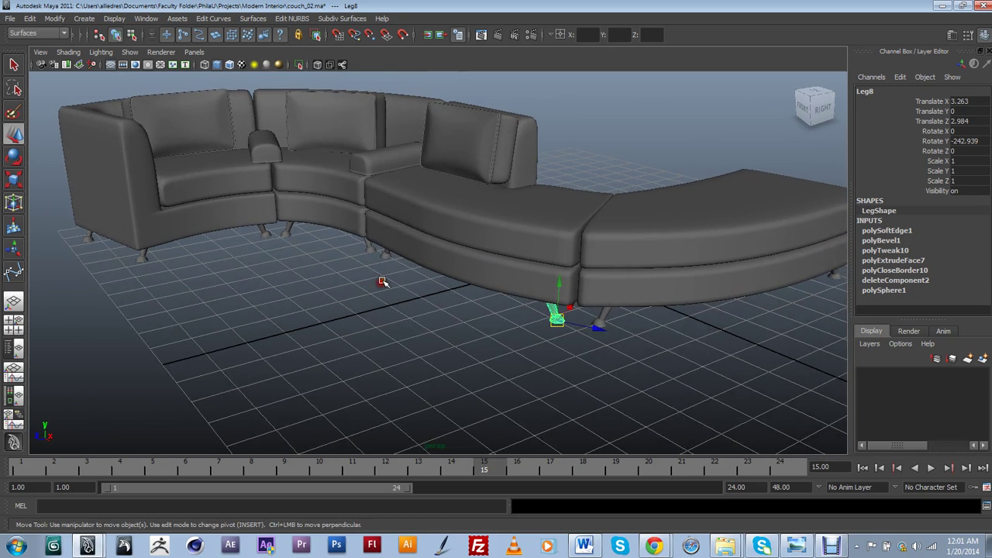
alt+right_drag(381, 284, 367, 275)
alt+drag(366, 275, 364, 295)
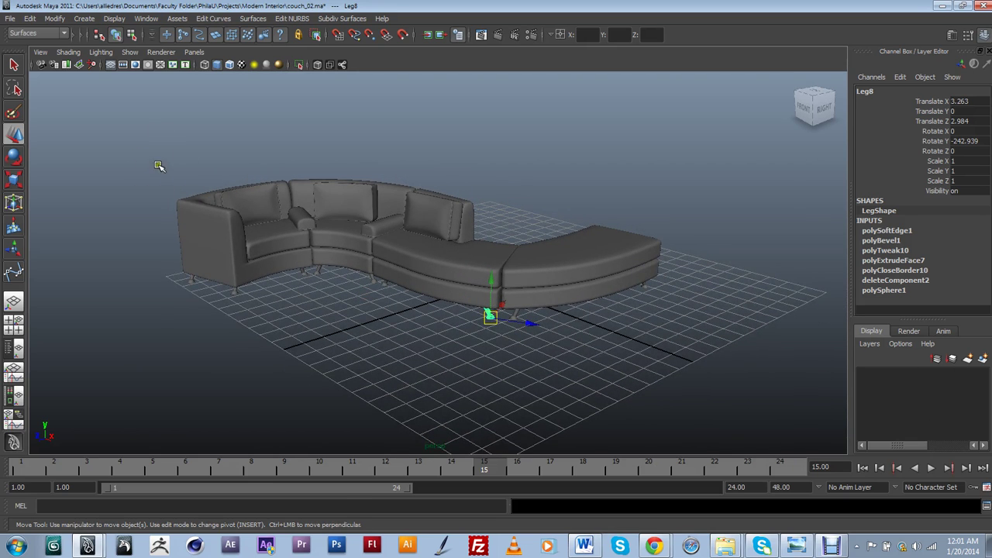
- Select all the couch pieces and create a display layer containing them, checking its visibility toggle
drag(160, 166, 736, 370)
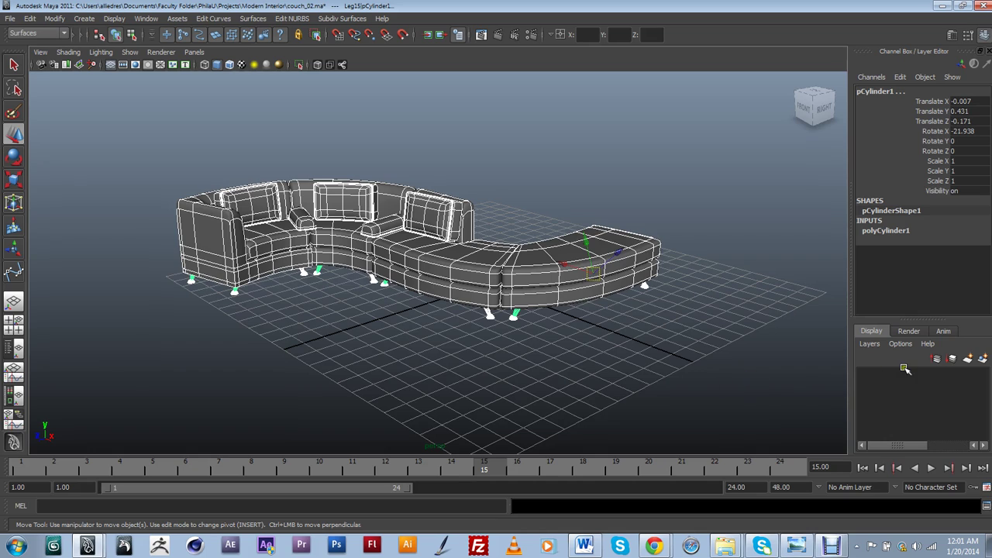
click(983, 359)
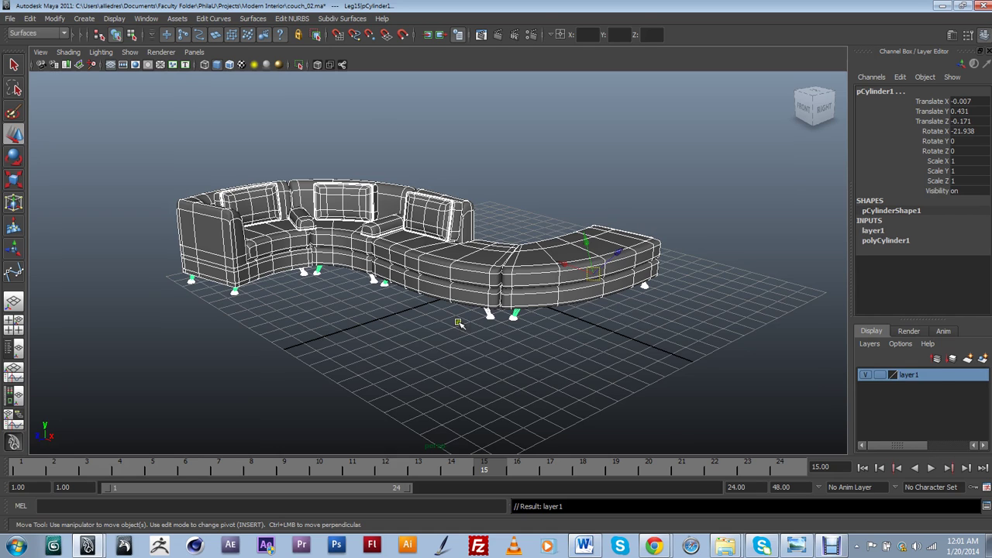
click(865, 375)
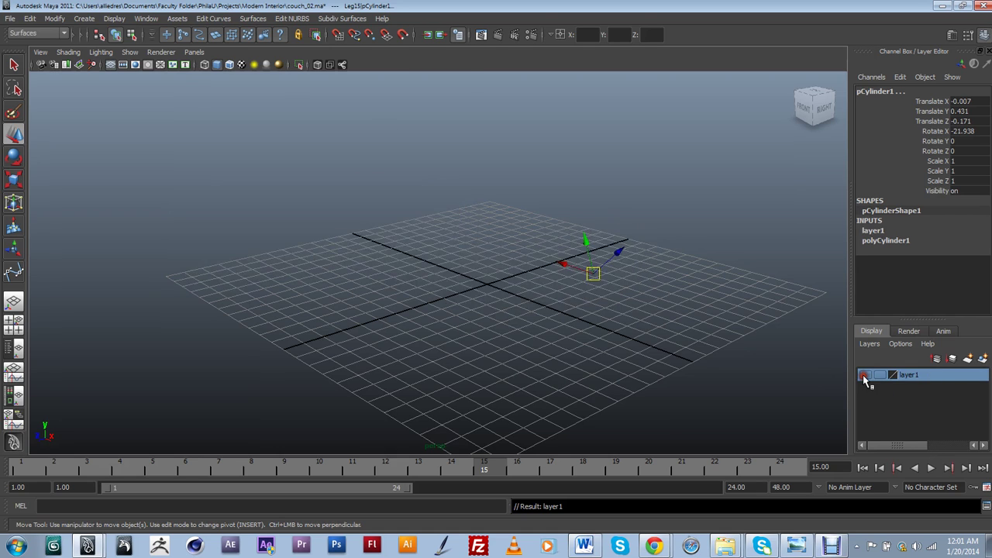
click(864, 375)
- Rename the new display layer to Forniture and clear the selection
double_click(903, 376)
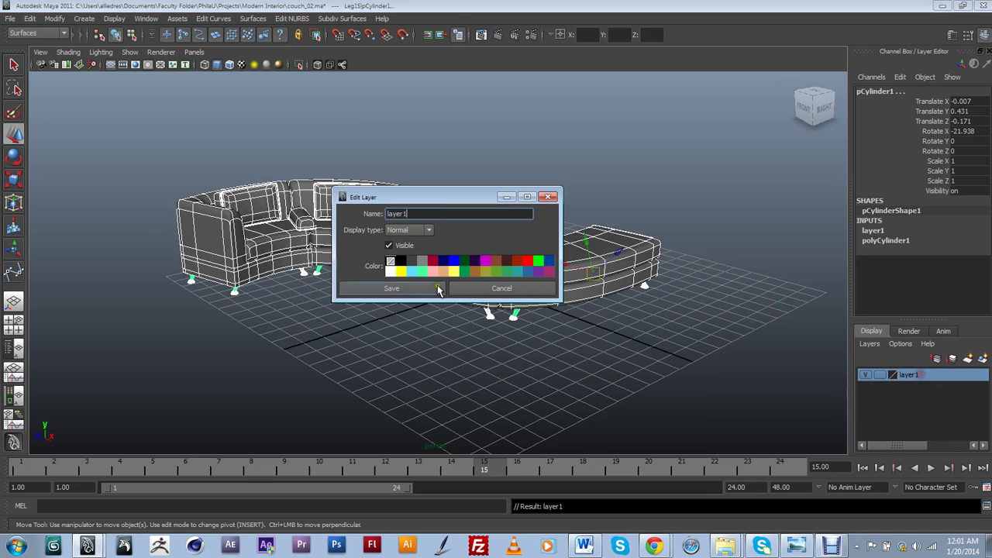
drag(413, 213, 342, 210)
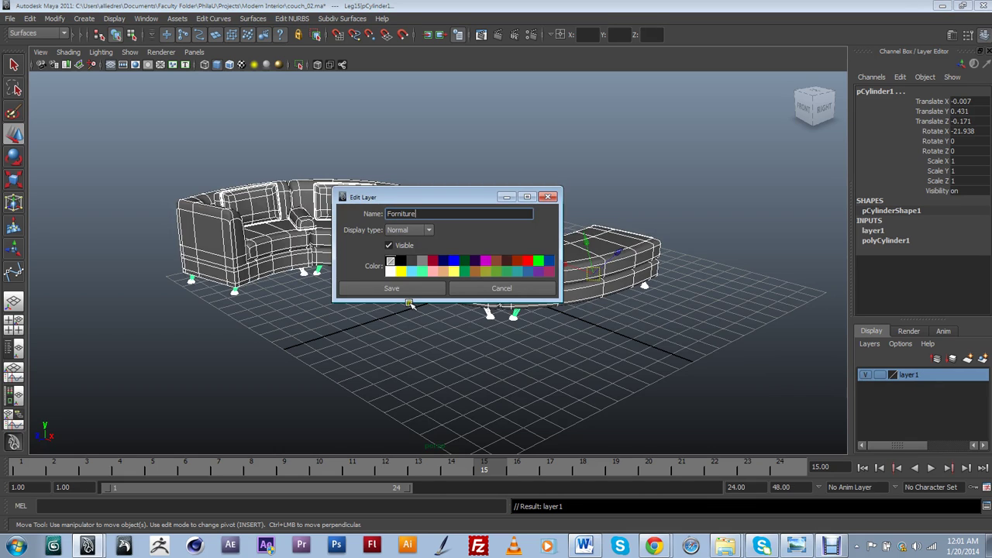
click(408, 292)
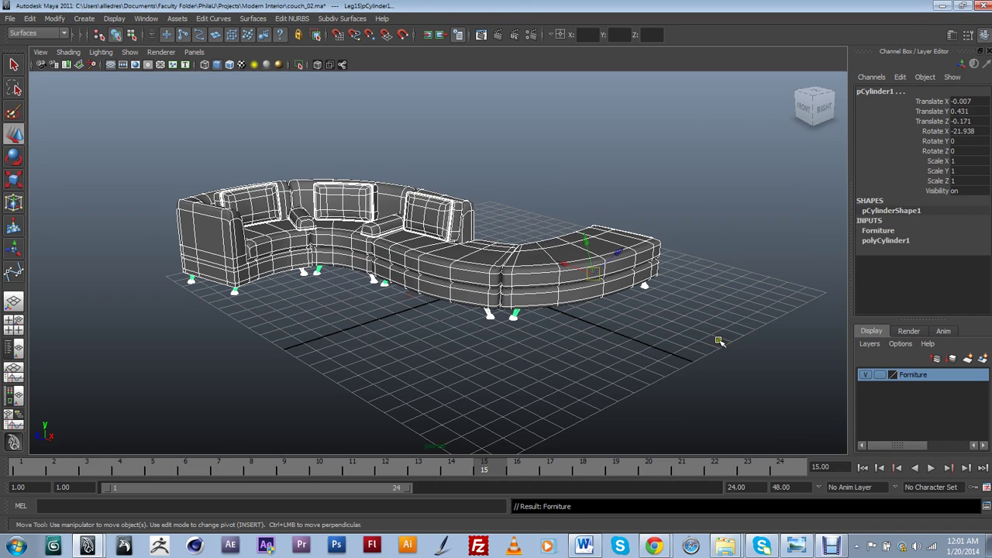
click(711, 327)
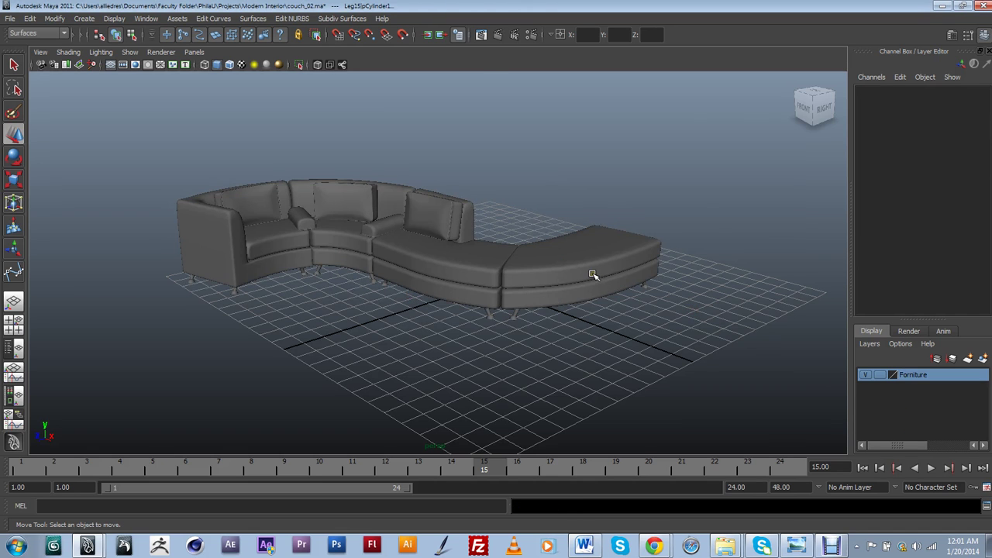
- Test selecting one seat cushion and the whole couch, and toggle the Forniture layer's visibility off and on
click(593, 275)
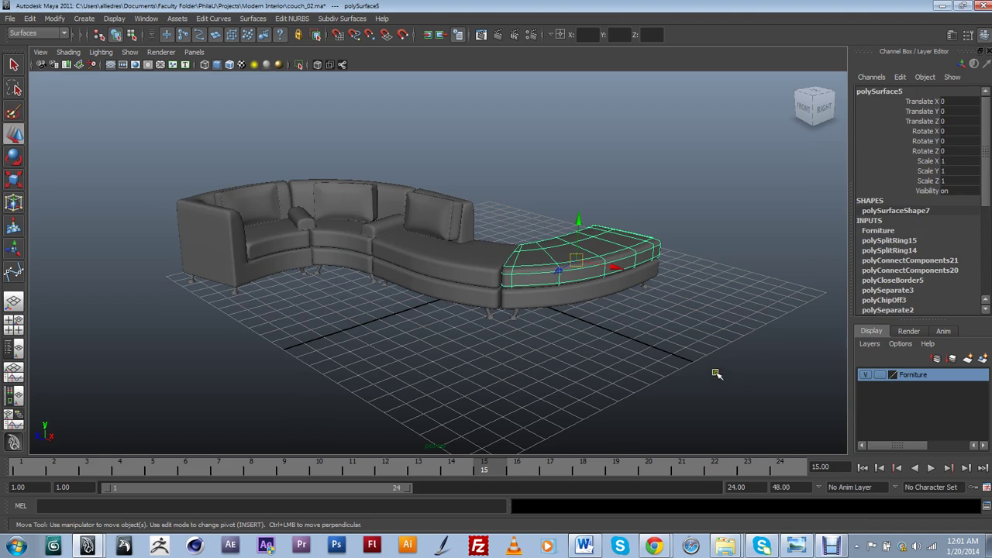
click(714, 374)
drag(126, 137, 716, 342)
click(820, 336)
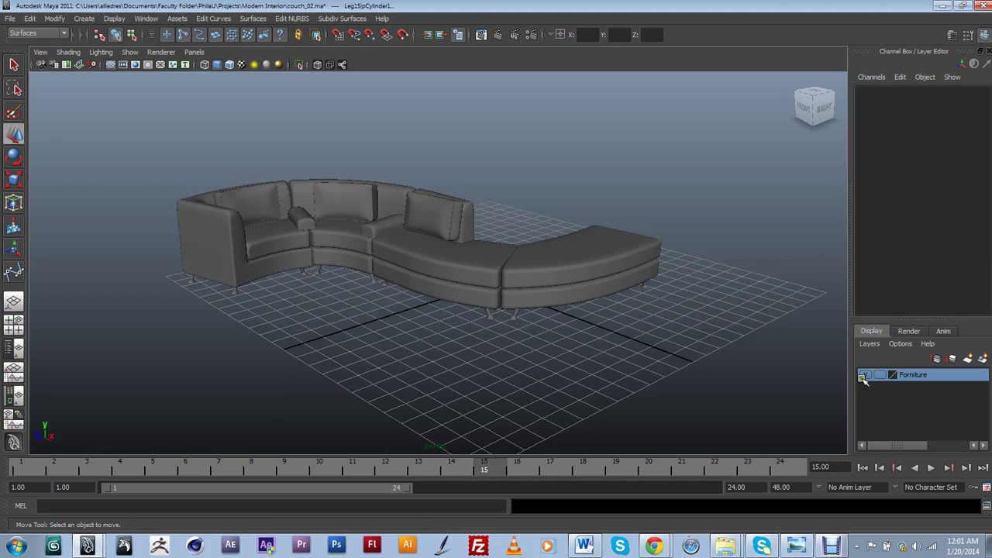
click(863, 375)
click(864, 375)
alt+drag(625, 306, 661, 339)
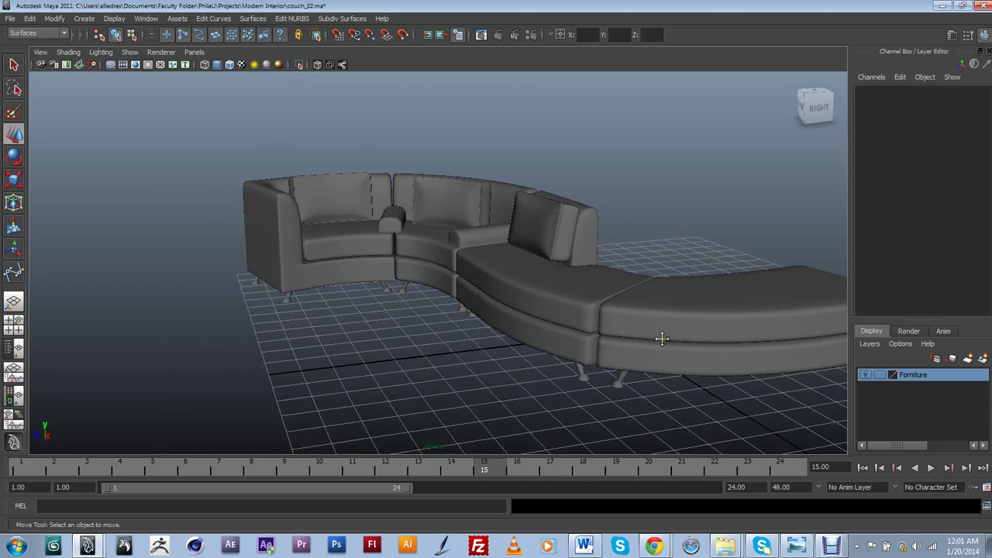
- Try selecting the couch with the Forniture layer set to Template and to Reference, and return the layer to normal
click(881, 375)
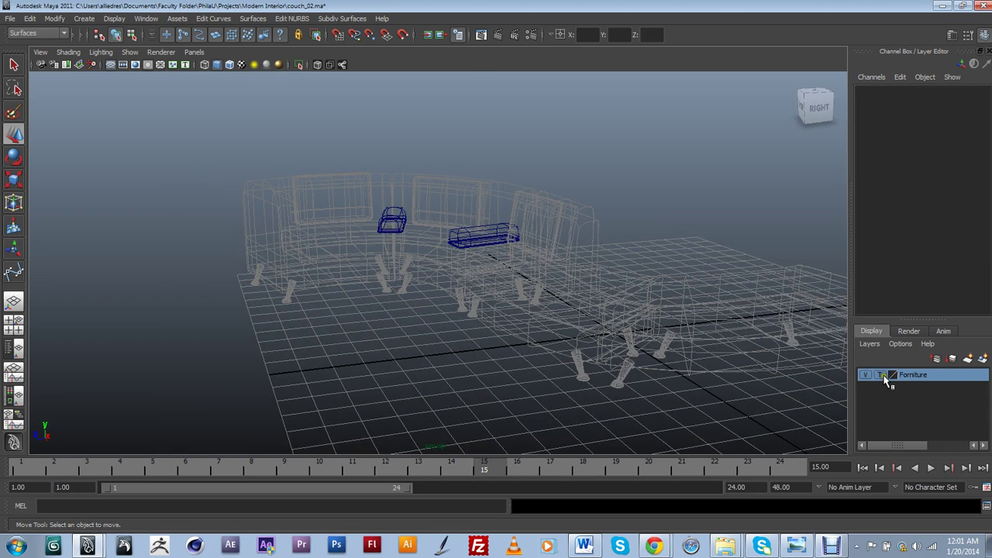
mouse_move(555, 361)
alt+mouse_down()
mouse_move(704, 354)
mouse_move(541, 360)
alt+mouse_up()
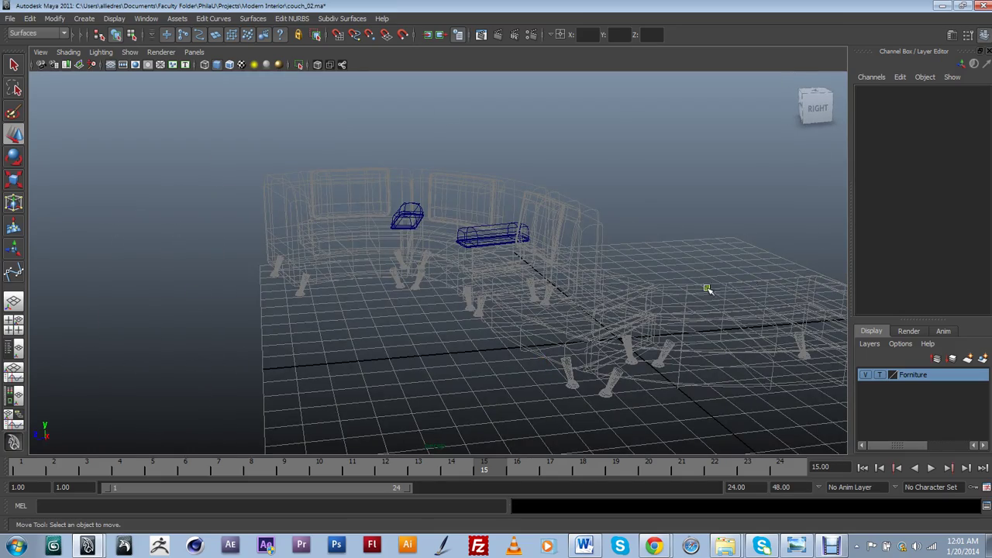
drag(618, 207, 503, 319)
alt+drag(612, 302, 635, 318)
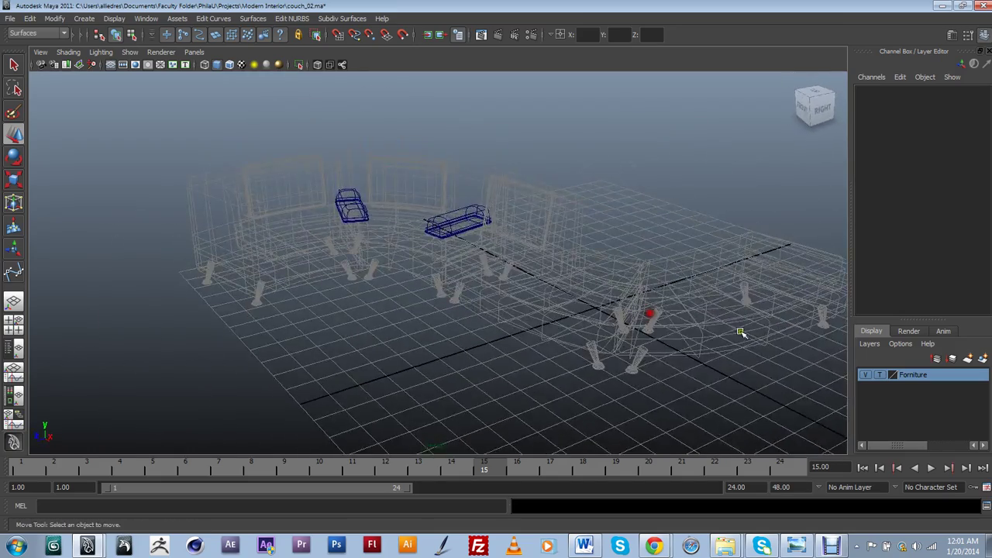
click(879, 375)
mouse_move(186, 161)
mouse_down()
mouse_move(553, 355)
mouse_move(664, 348)
mouse_move(522, 354)
mouse_move(658, 351)
mouse_move(575, 343)
mouse_move(592, 336)
mouse_up()
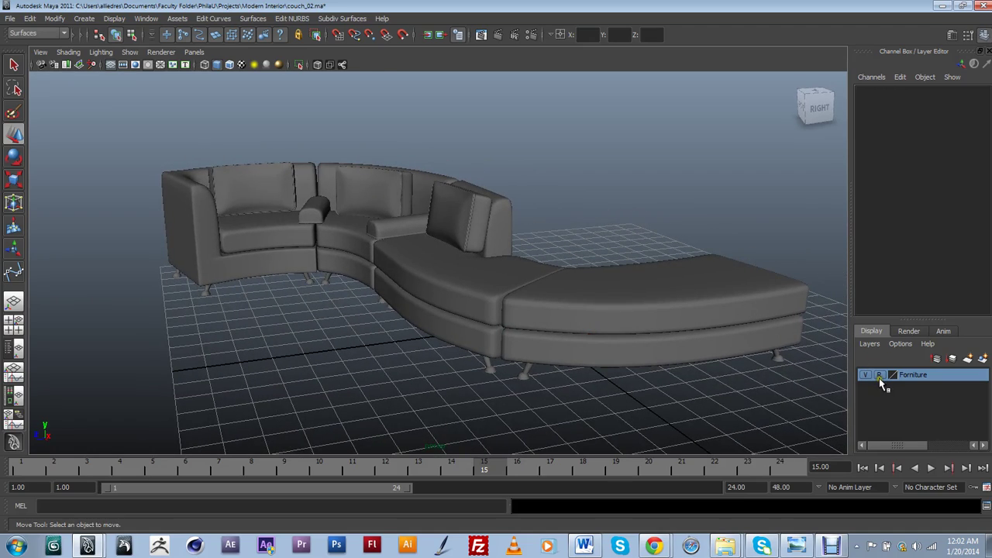
click(879, 375)
- Examine the S-shaped layout of the couch from above and from the sides
alt+drag(505, 381, 649, 357)
scroll(648, 357, down, 5)
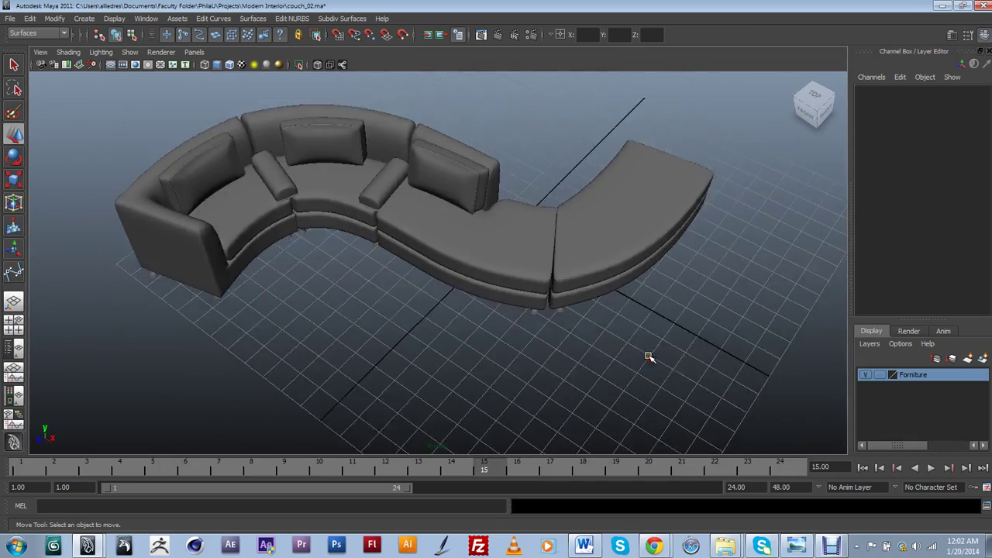
mouse_move(613, 317)
alt+mouse_down()
mouse_move(549, 361)
mouse_move(605, 320)
mouse_move(611, 300)
alt+mouse_up()
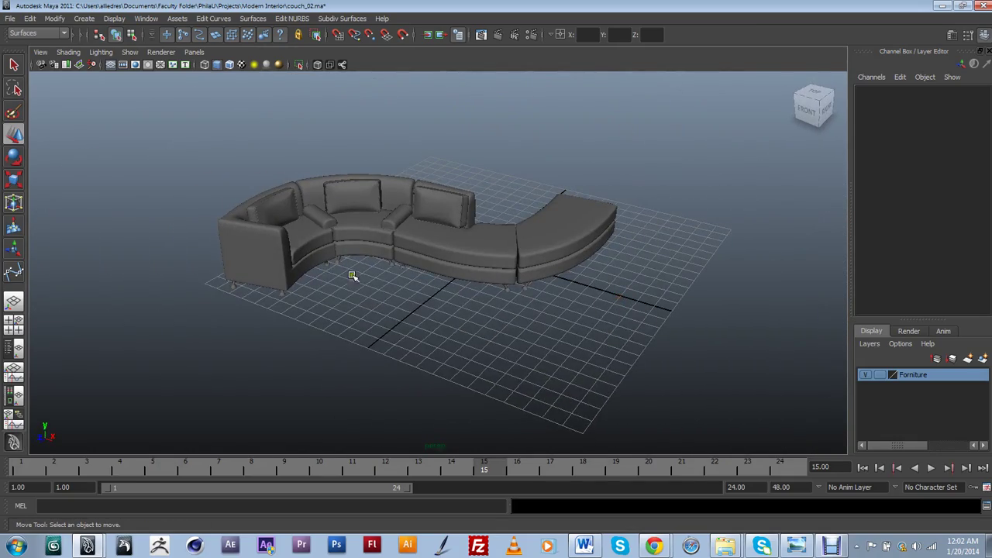
alt+drag(309, 351, 409, 332)
alt+drag(701, 329, 617, 380)
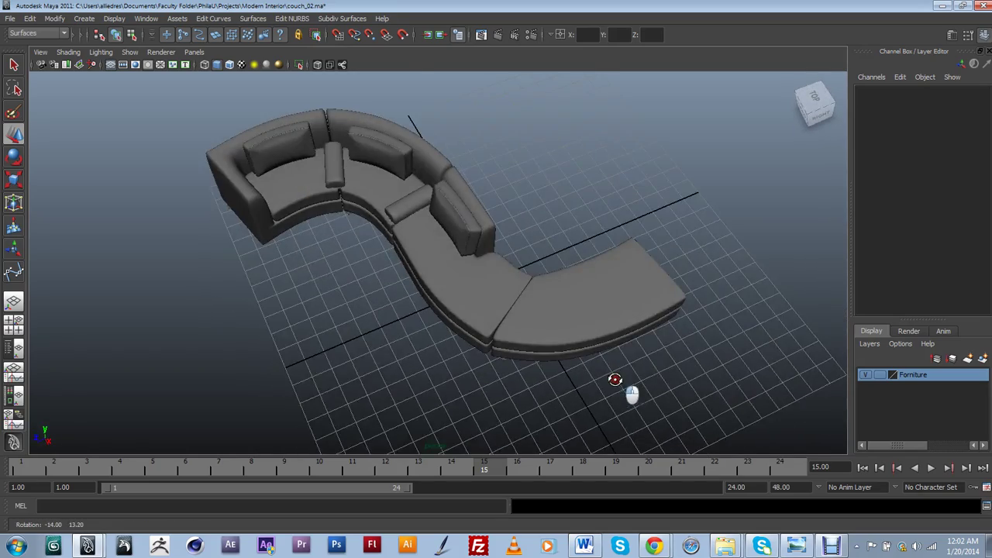
alt+drag(452, 295, 455, 273)
alt+drag(685, 351, 378, 345)
scroll(399, 339, down, 3)
alt+middle_drag(457, 316, 489, 333)
scroll(489, 334, up, 1)
drag(336, 133, 671, 477)
mouse_move(602, 332)
mouse_down()
mouse_move(601, 359)
mouse_move(602, 328)
mouse_up()
key(ctrl+z)
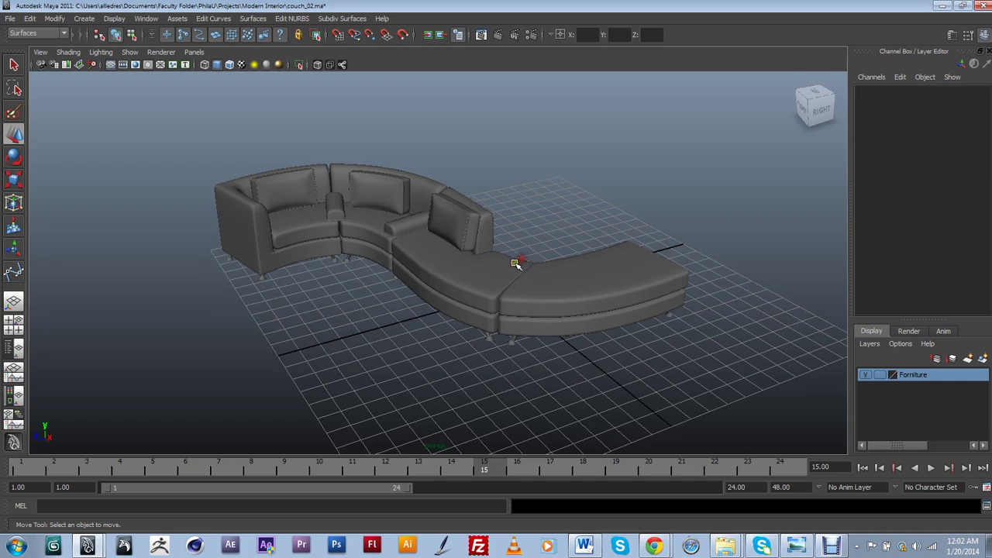
- Look over the curve of the couch's backrest and seats in the perspective view
alt+drag(504, 269, 516, 265)
scroll(513, 266, up, 2)
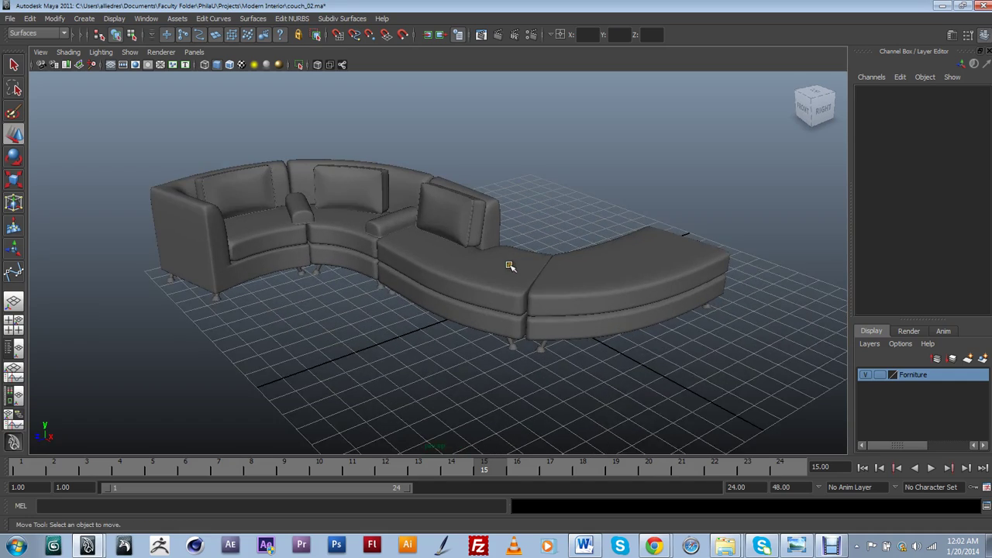
alt+middle_drag(511, 265, 550, 237)
scroll(550, 239, up, 4)
scroll(551, 240, down, 4)
alt+drag(551, 240, 550, 260)
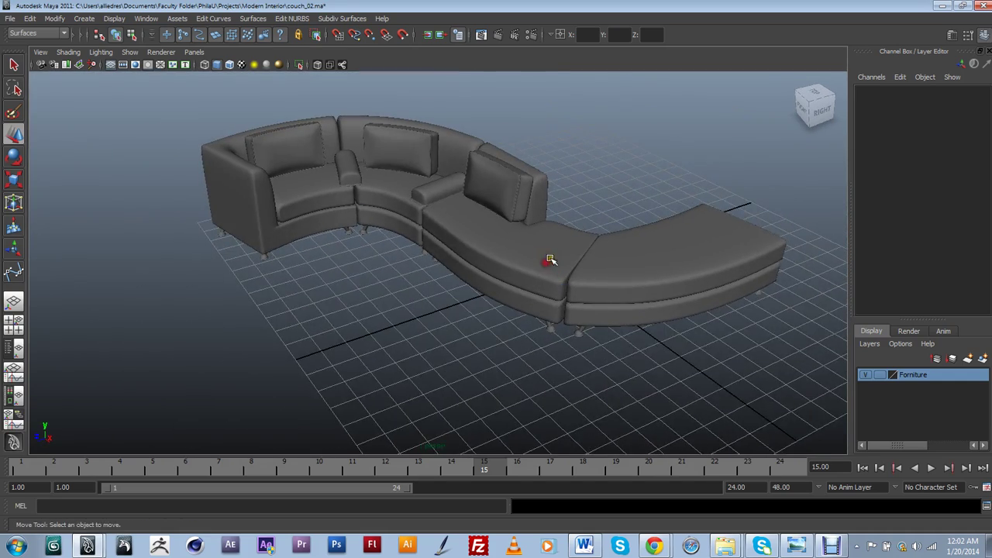
alt+middle_drag(551, 280, 553, 294)
alt+drag(551, 293, 513, 308)
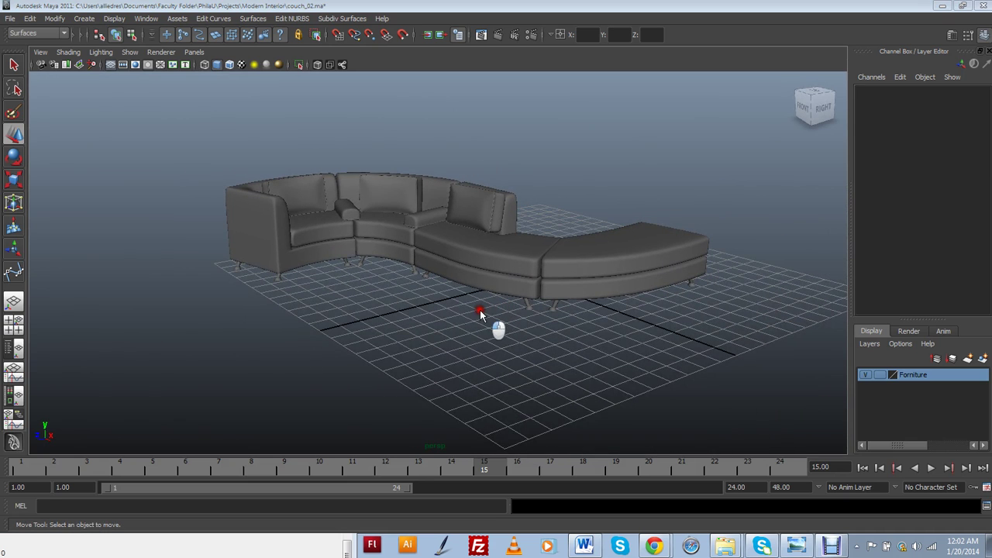
- Switch to the top view, frame the couch, and move the Outliner window clear of it
key(space)
click(475, 313)
scroll(508, 318, down, 3)
scroll(489, 248, up, 2)
mouse_move(509, 319)
alt+middle_down()
mouse_move(488, 248)
mouse_move(501, 316)
alt+middle_up()
scroll(503, 319, up, 2)
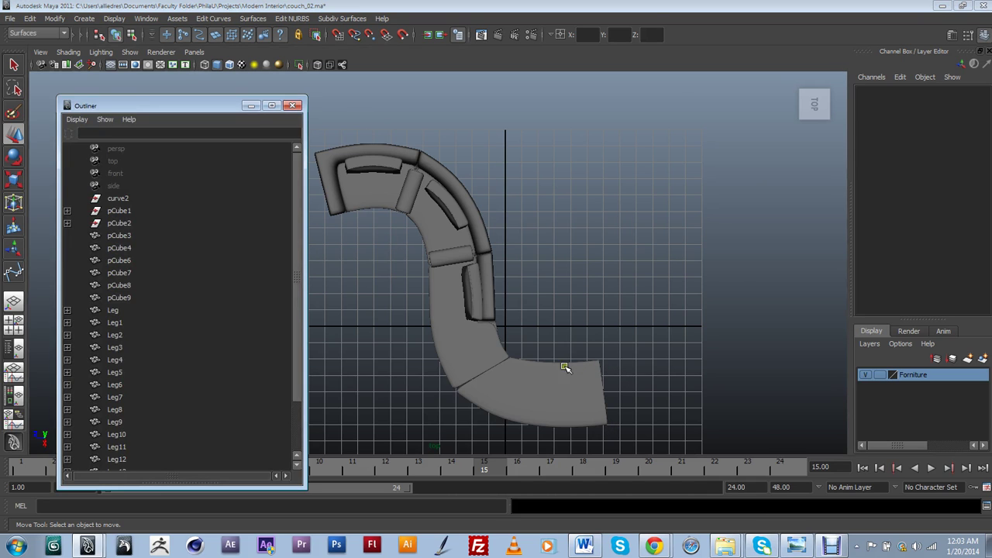
drag(298, 219, 321, 265)
drag(208, 109, 172, 382)
click(296, 334)
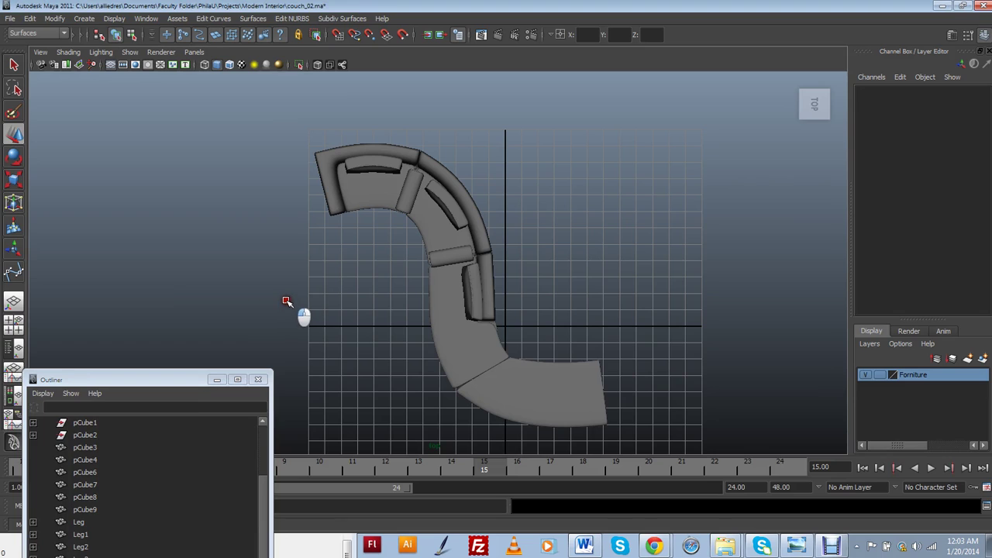
- Start a Bezier curve at the couch's open end and place the second anchor at the inner bend beside the backless seats
key(y)
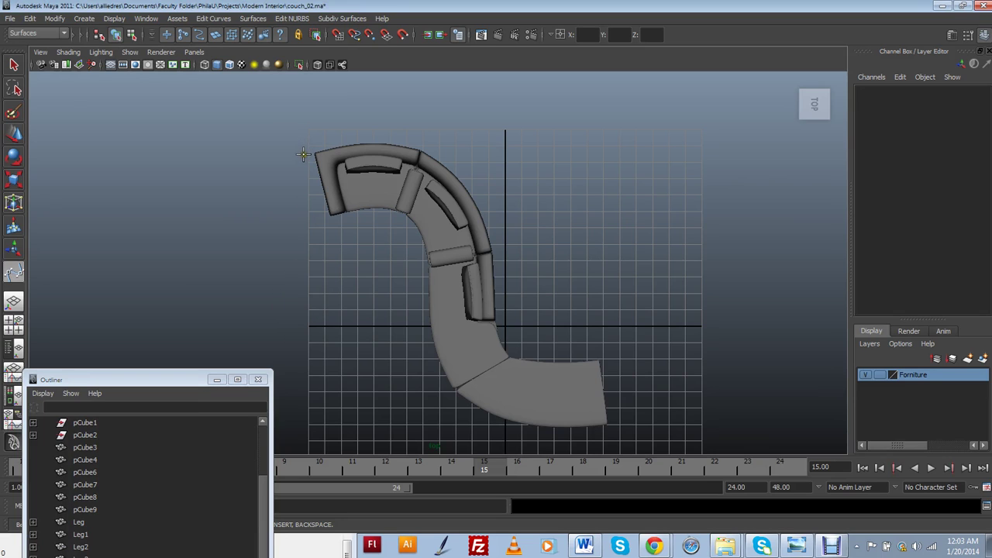
click(604, 352)
drag(515, 343, 503, 311)
drag(465, 169, 423, 146)
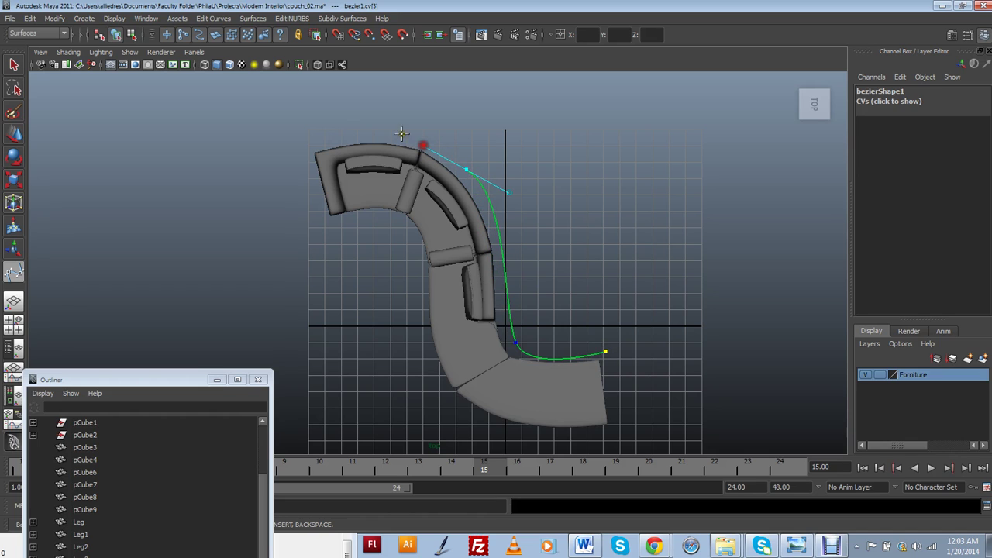
click(302, 150)
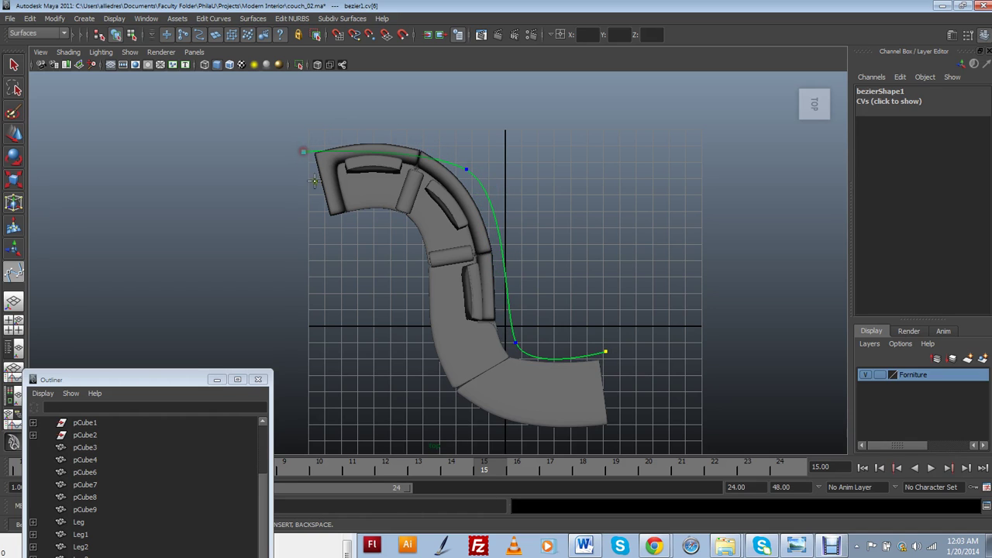
click(320, 224)
key(ctrl+z)
key(BackSpace)
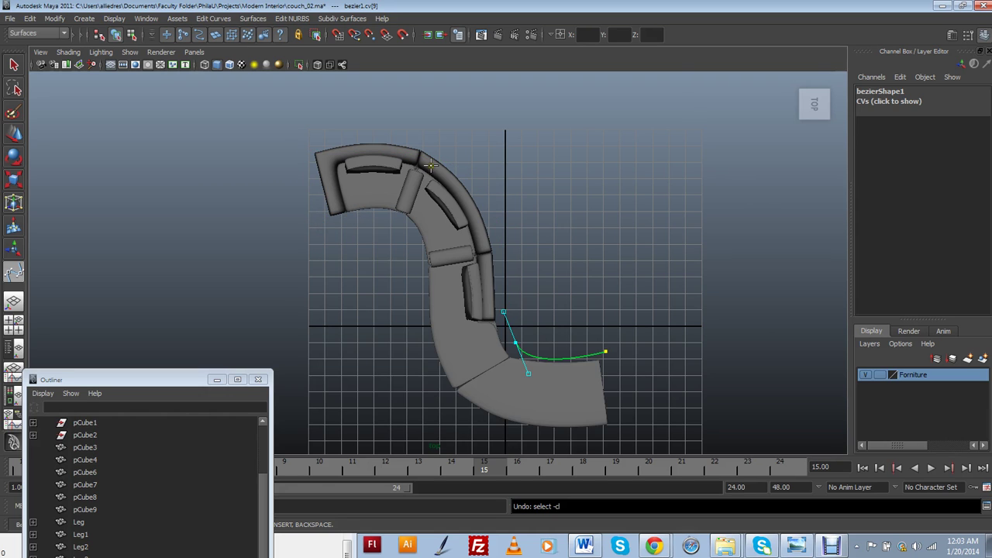
- Continue the Bezier curve along the outside of the couch's curved back and around the armrest's outer corner
drag(473, 167, 436, 137)
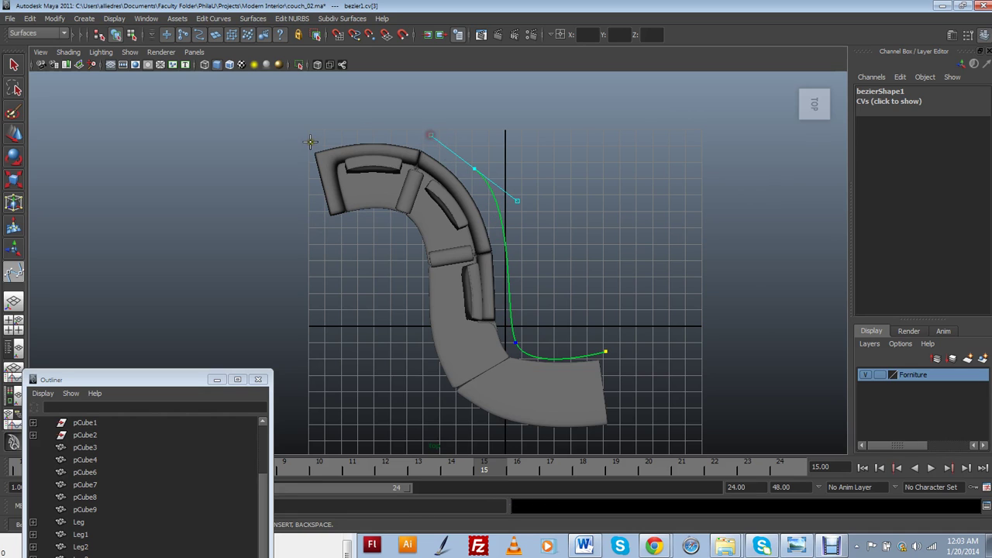
click(309, 142)
drag(309, 141, 286, 185)
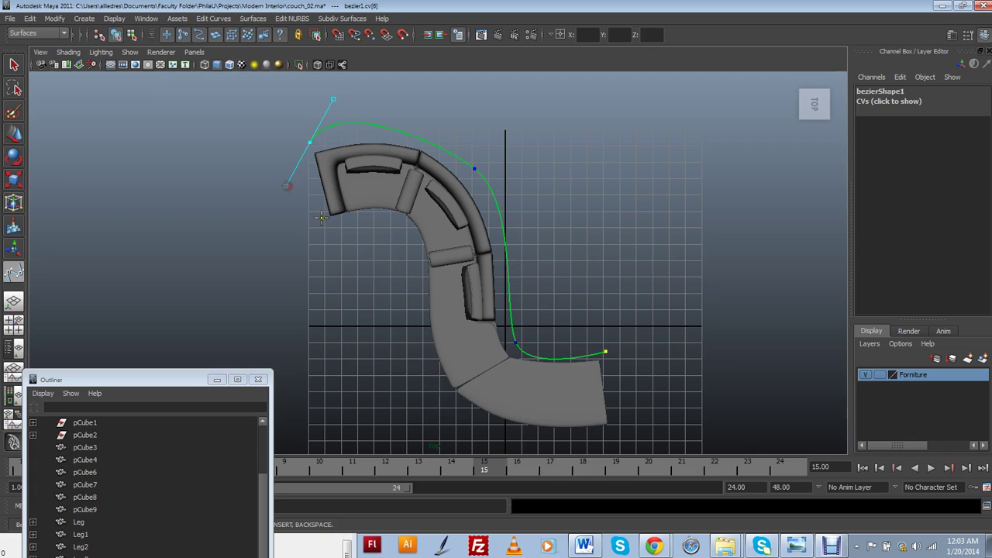
drag(323, 227, 331, 231)
drag(398, 229, 415, 262)
key(ctrl+z)
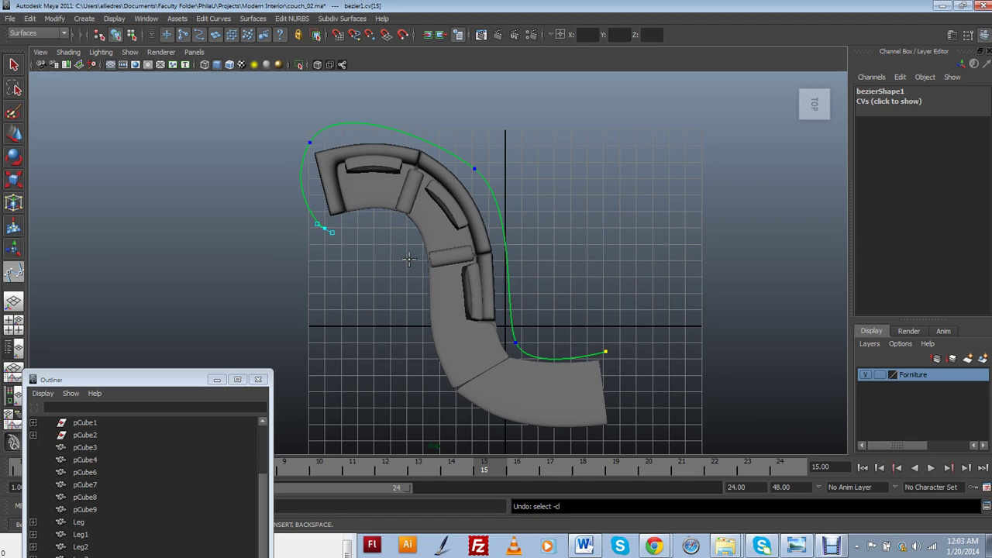
key(ctrl+z)
- Carry the Bezier curve from the armrest's front corner along the couch's front and around the open end, back to the starting point
click(329, 231)
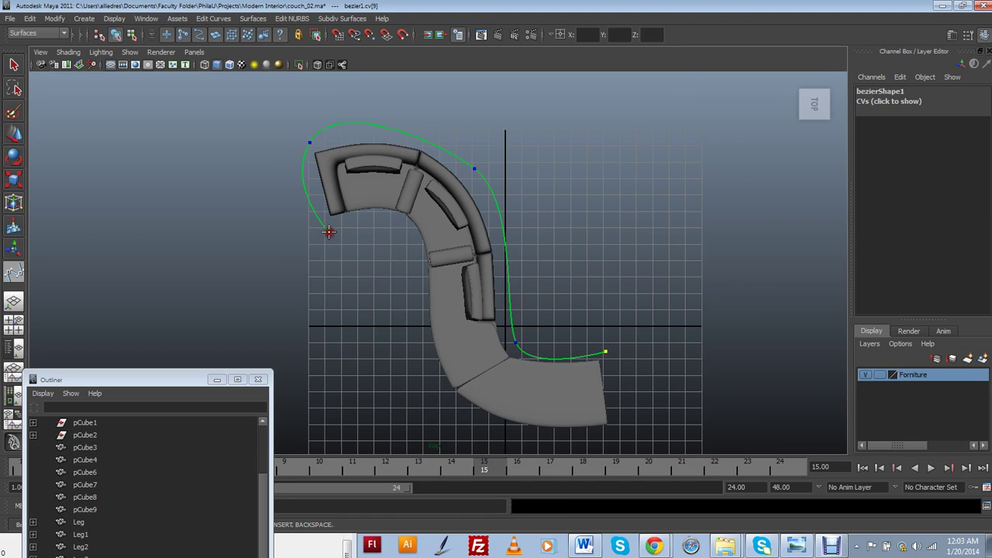
drag(400, 227, 420, 259)
drag(430, 379, 473, 424)
drag(618, 437, 712, 410)
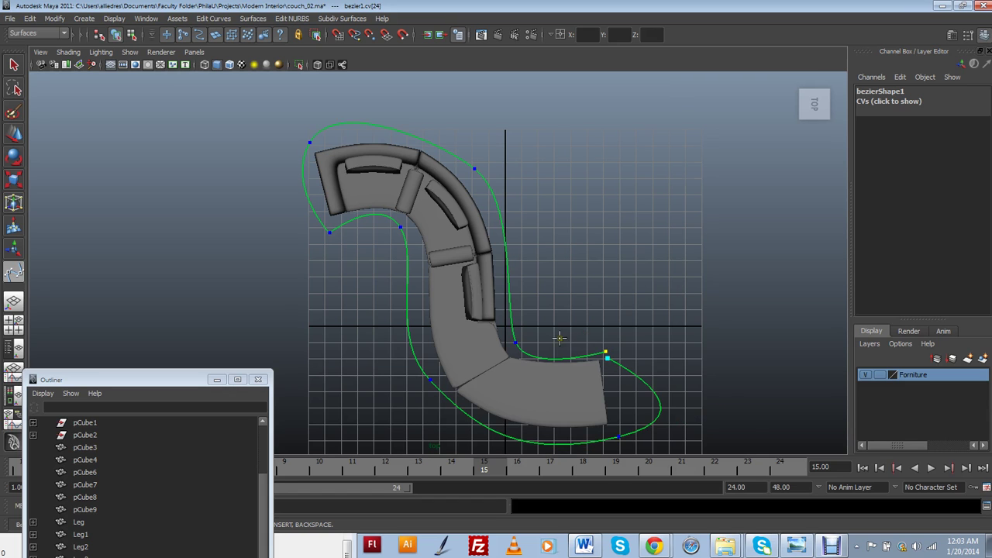
scroll(559, 338, down, 2)
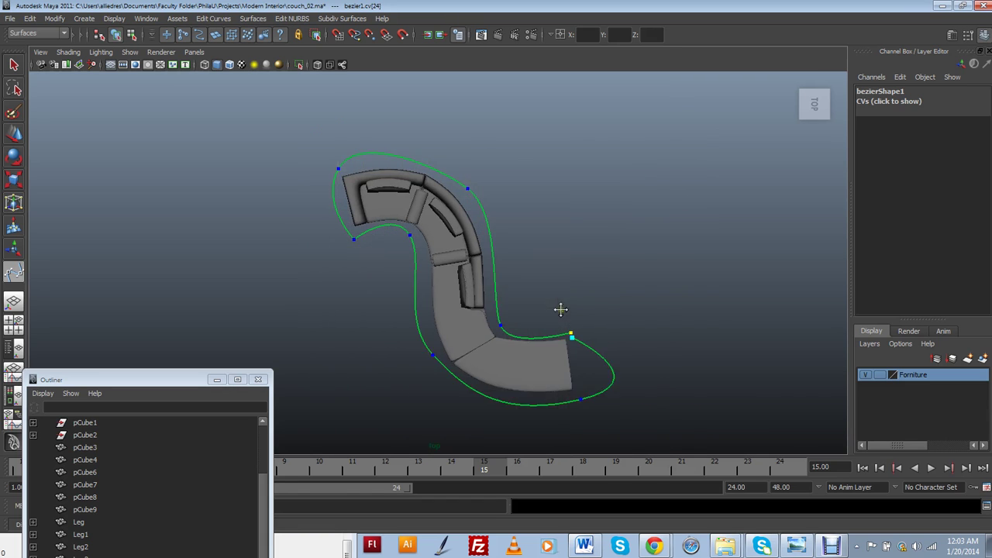
click(465, 176)
right_click(434, 175)
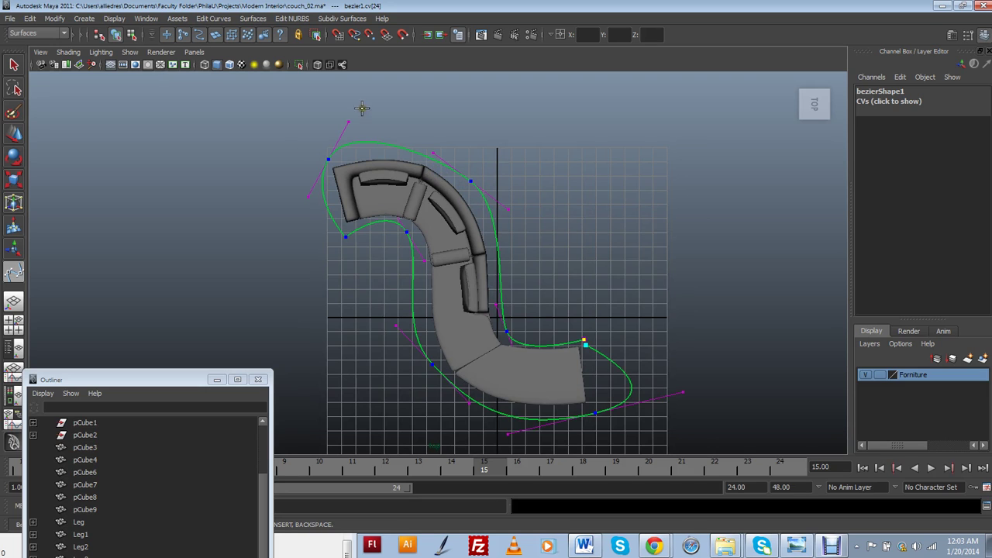
drag(334, 109, 350, 128)
key(ctrl+z)
- Adjust the curve's control vertices and tangent handles to sharpen the armrest corner and follow the couch's back evenly
key(w)
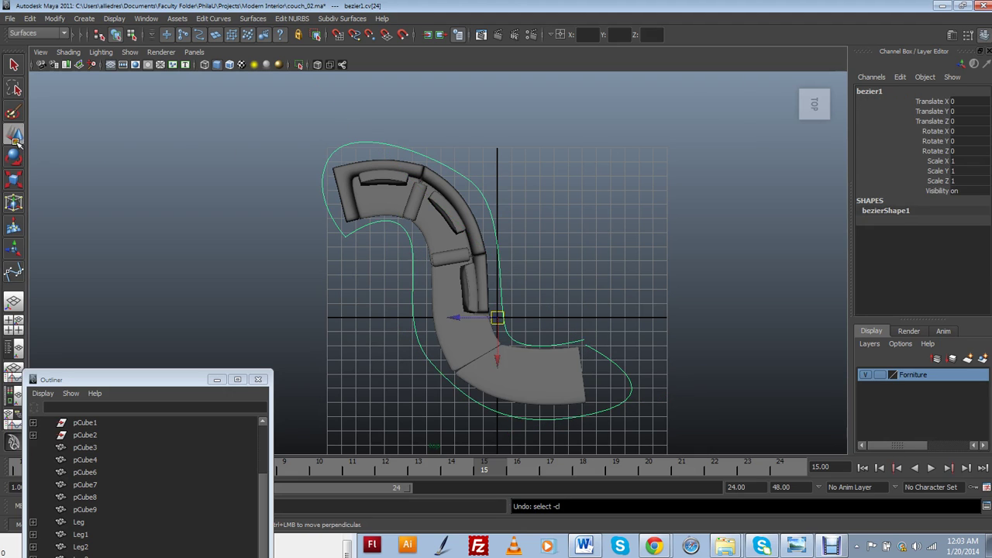
right_drag(339, 146, 297, 144)
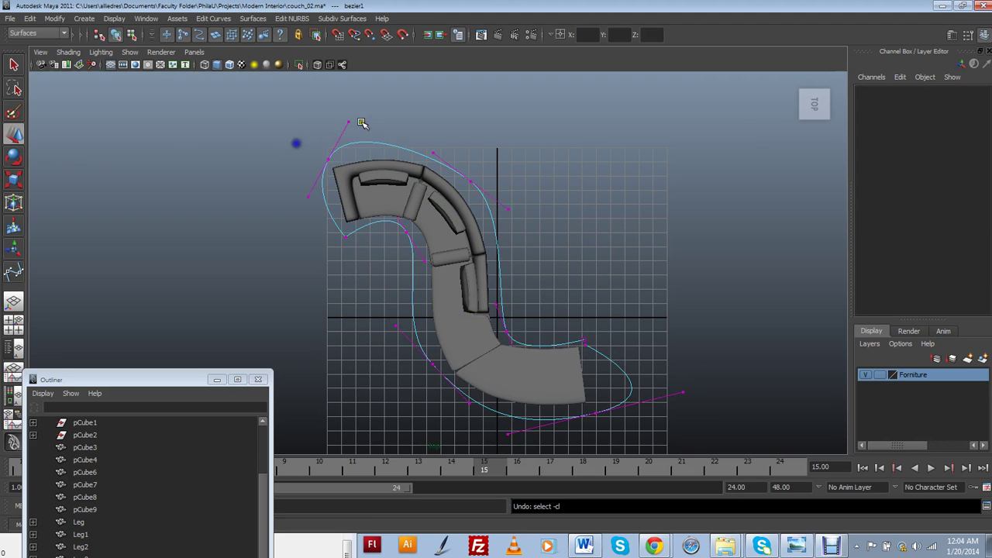
click(349, 122)
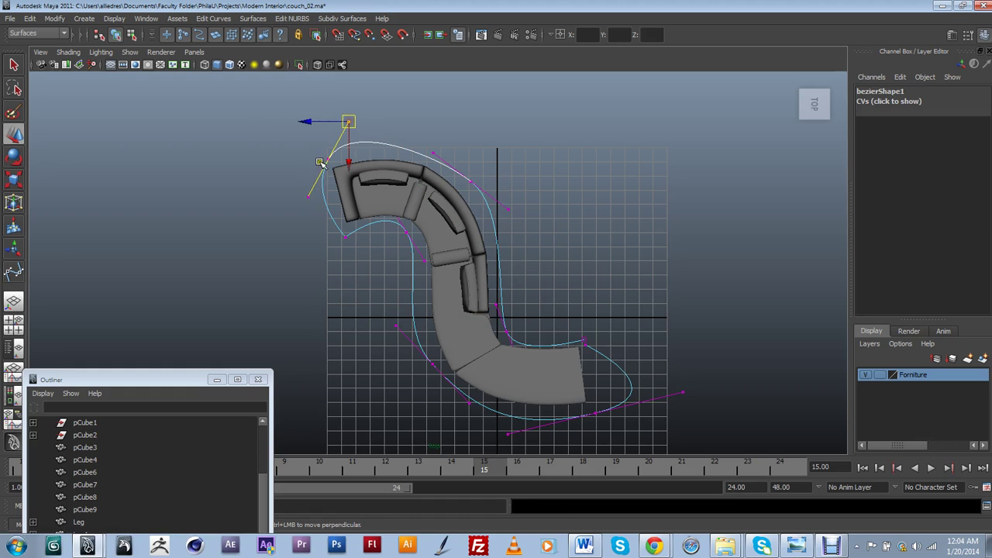
click(433, 153)
mouse_move(434, 153)
mouse_down()
mouse_move(452, 148)
mouse_move(448, 157)
mouse_up()
drag(323, 114, 330, 155)
click(355, 131)
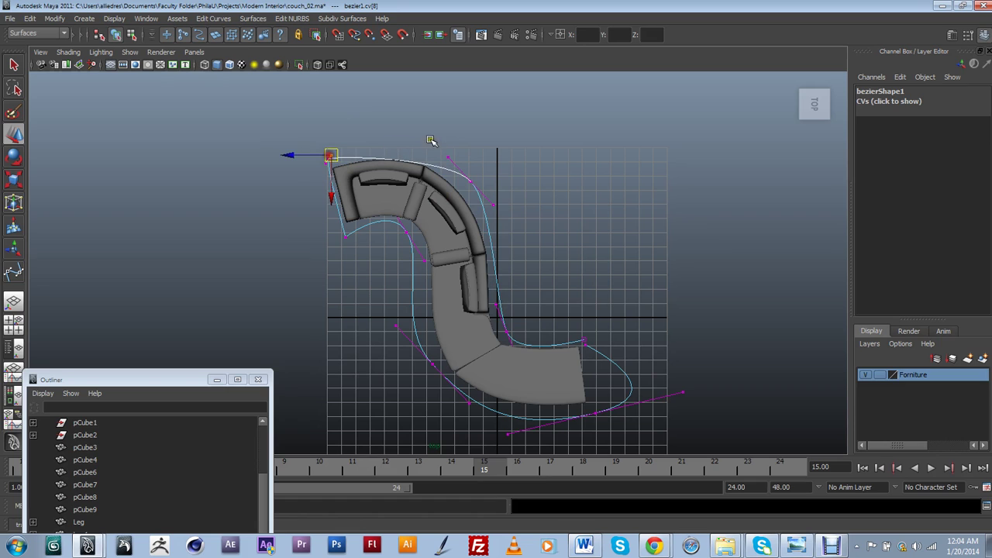
drag(488, 161, 468, 193)
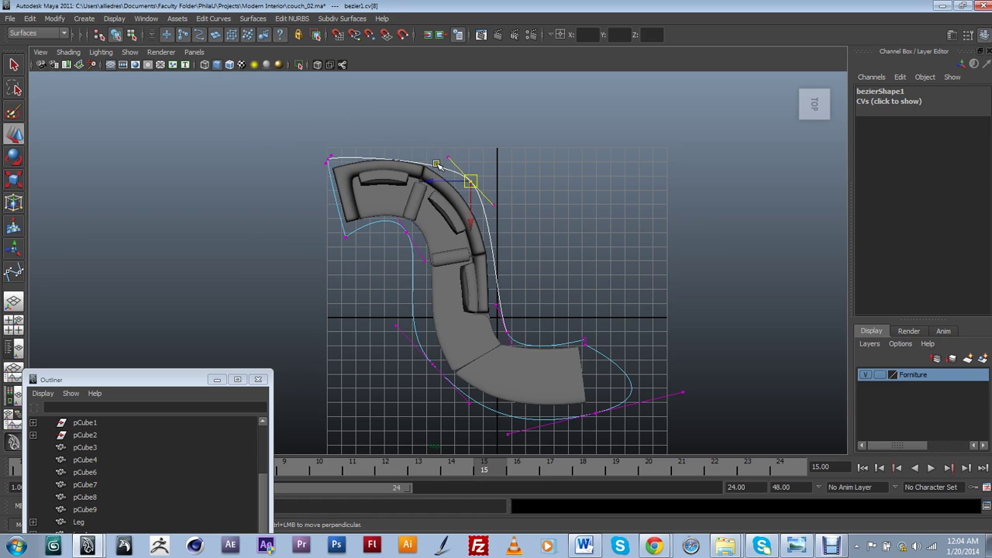
drag(437, 164, 456, 150)
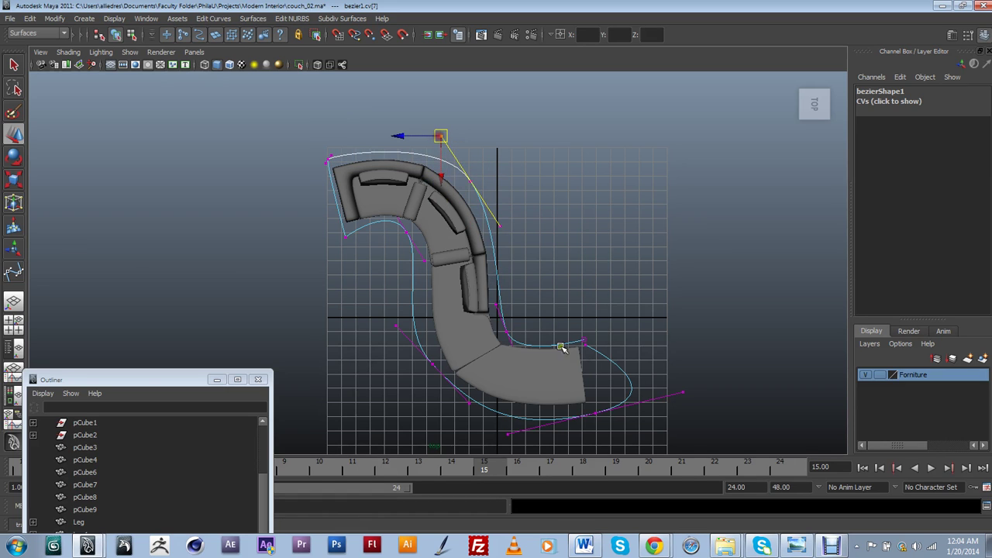
- Pull in the tangent handle at the couch's open end and reshape the curve along the outer bend of the backless seats
click(682, 393)
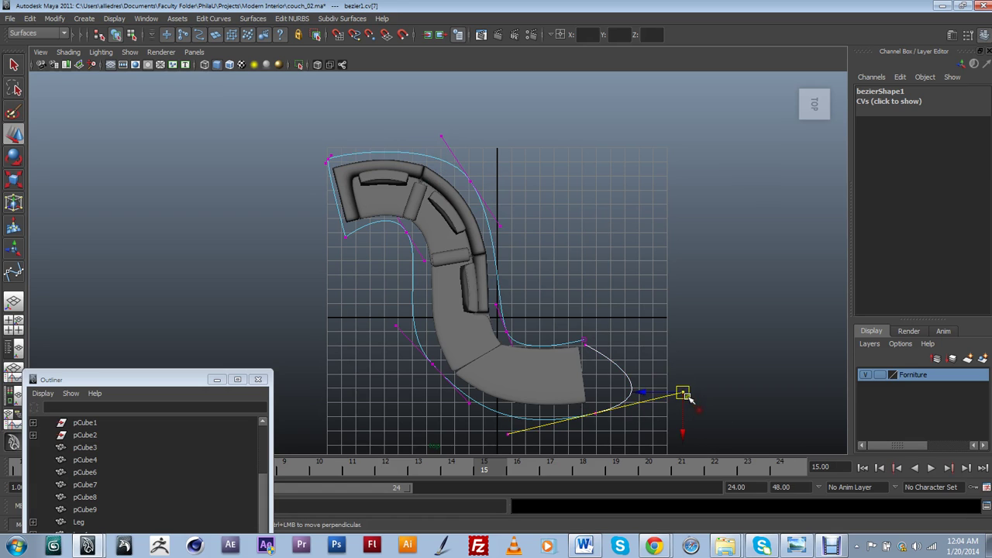
drag(682, 393, 599, 401)
drag(421, 393, 435, 372)
drag(452, 426, 489, 391)
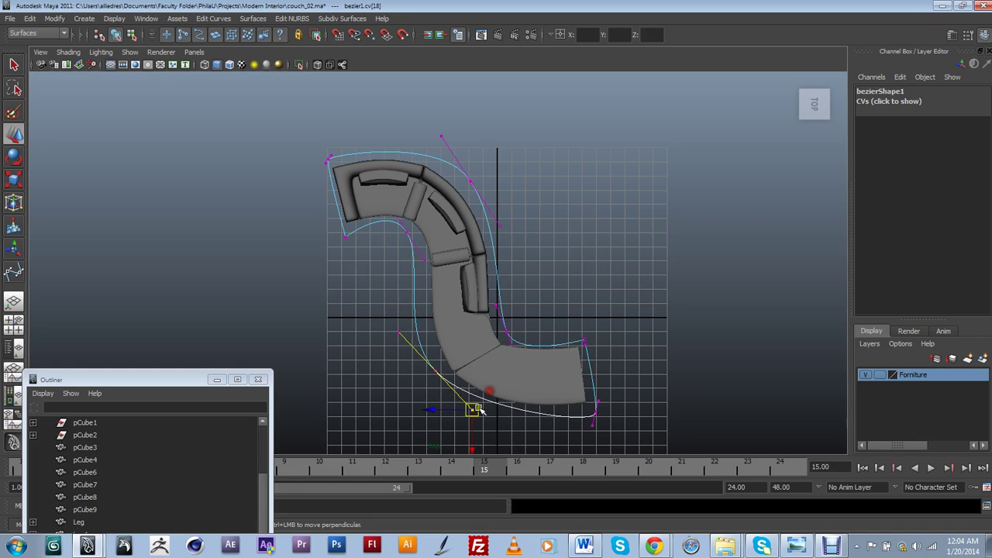
mouse_move(486, 426)
middle_down()
mouse_move(499, 427)
mouse_move(481, 437)
middle_up()
- Smooth the curve at the inner bend in front of the seats and collapse the tangent at the open end's front corner
click(406, 233)
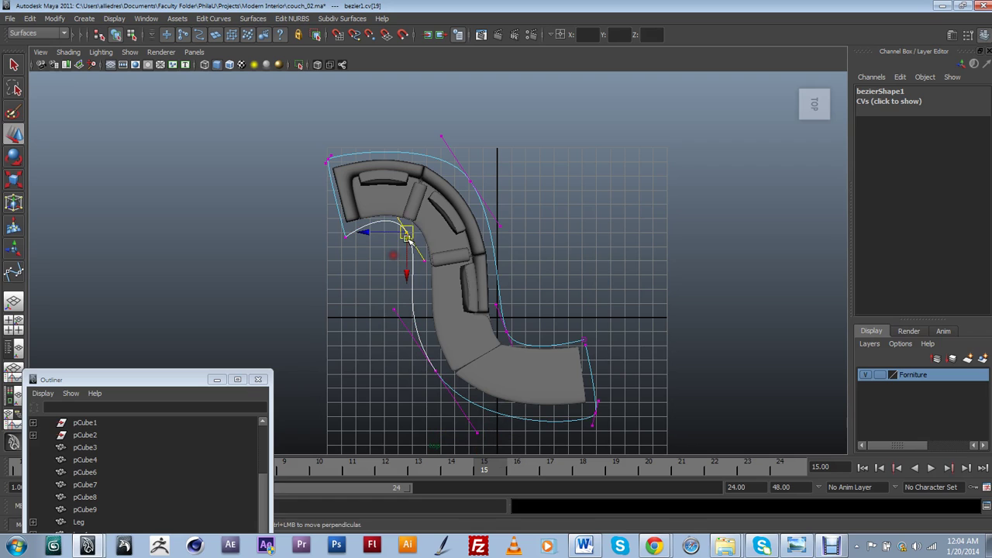
drag(406, 236, 407, 247)
click(596, 427)
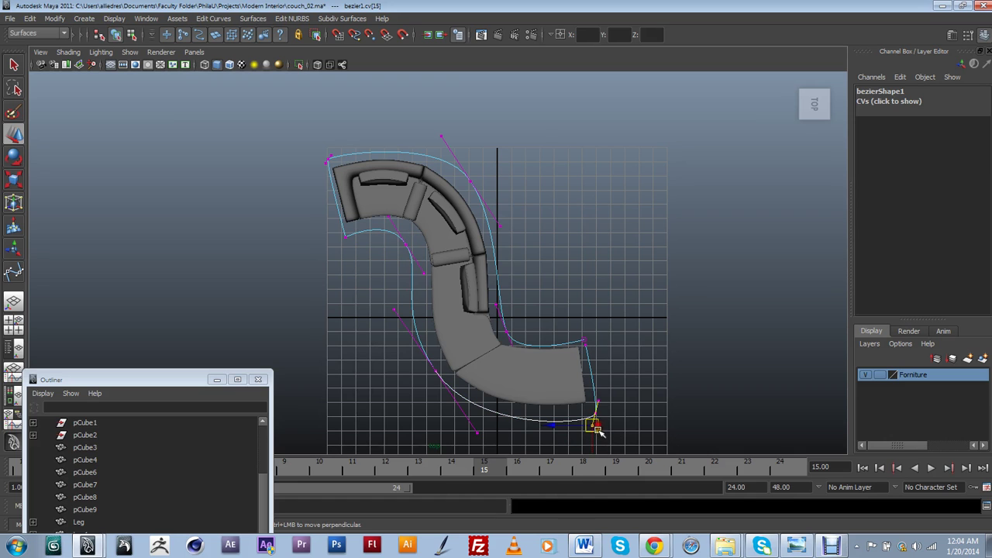
click(594, 417)
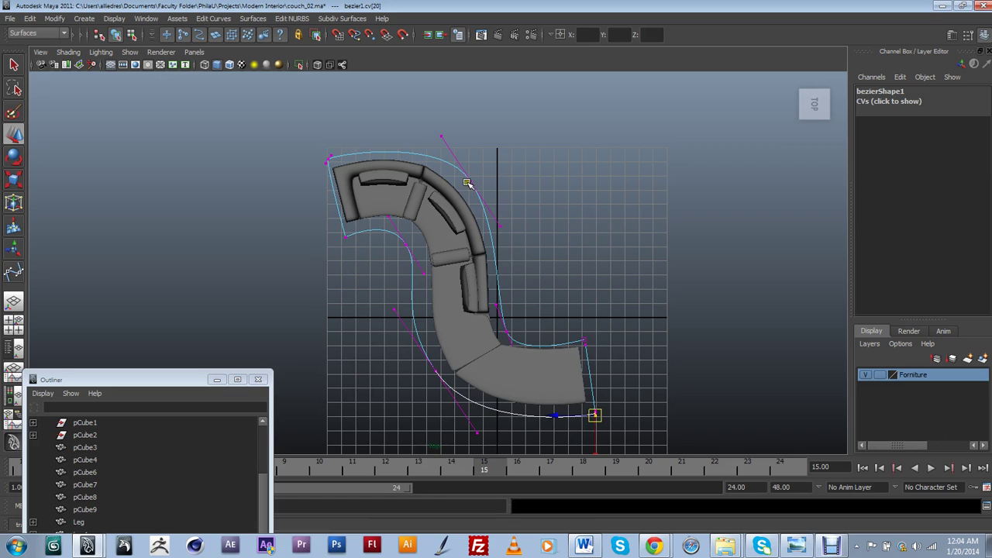
click(505, 181)
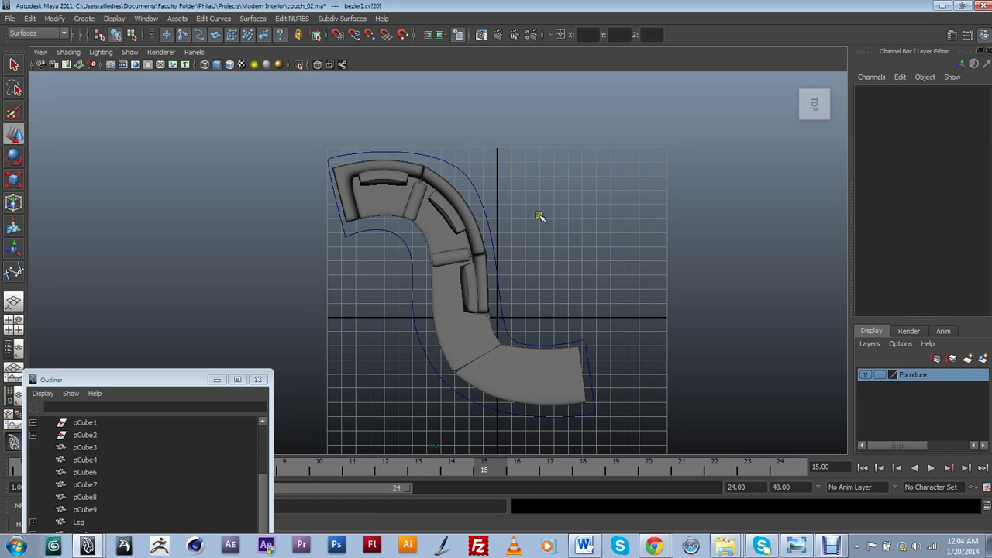
- Close the gap at the couch's open end by moving the curve's last anchor onto its starting point
click(590, 385)
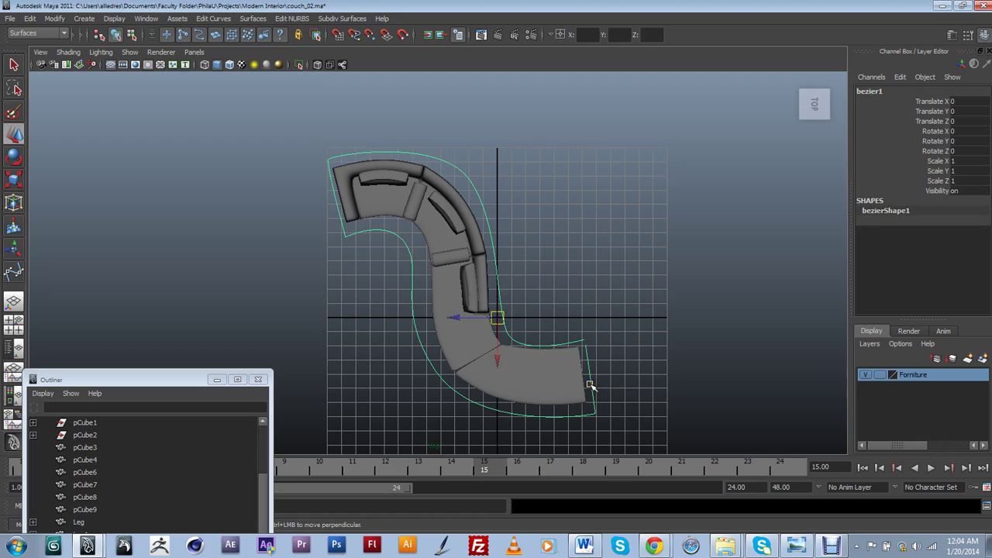
scroll(590, 385, up, 1)
alt+middle_drag(592, 389, 567, 307)
scroll(573, 304, up, 4)
right_drag(641, 285, 627, 282)
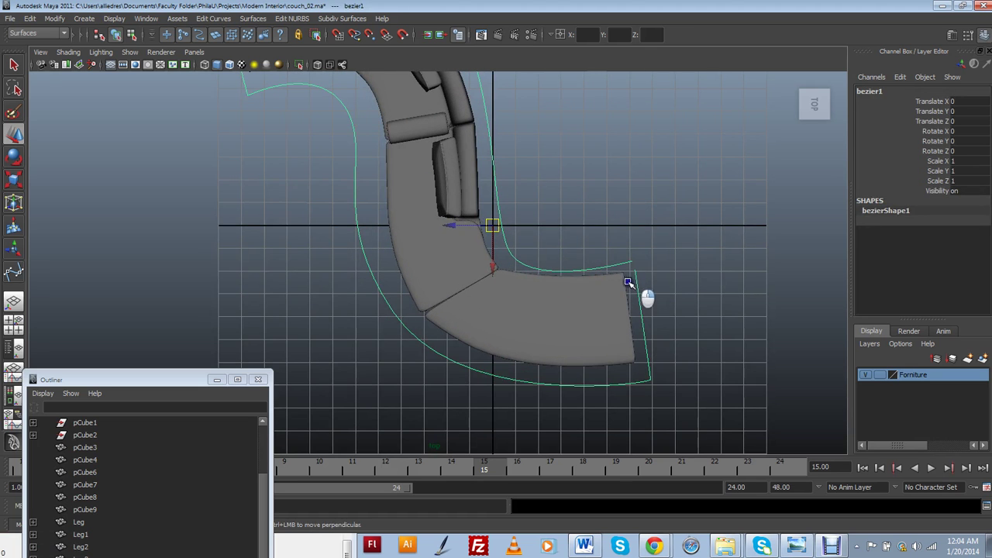
key(F8)
click(636, 272)
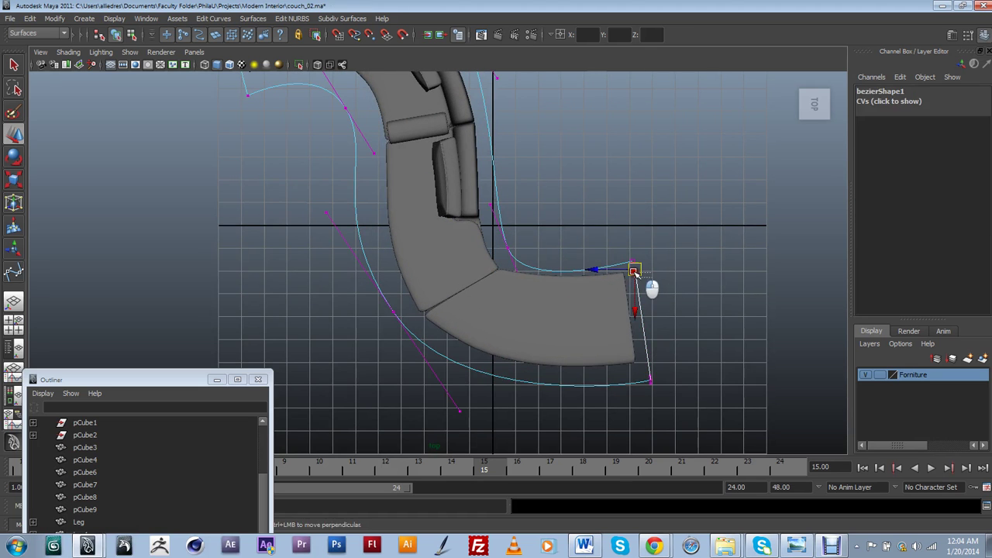
key(ctrl+z)
click(635, 271)
click(633, 262)
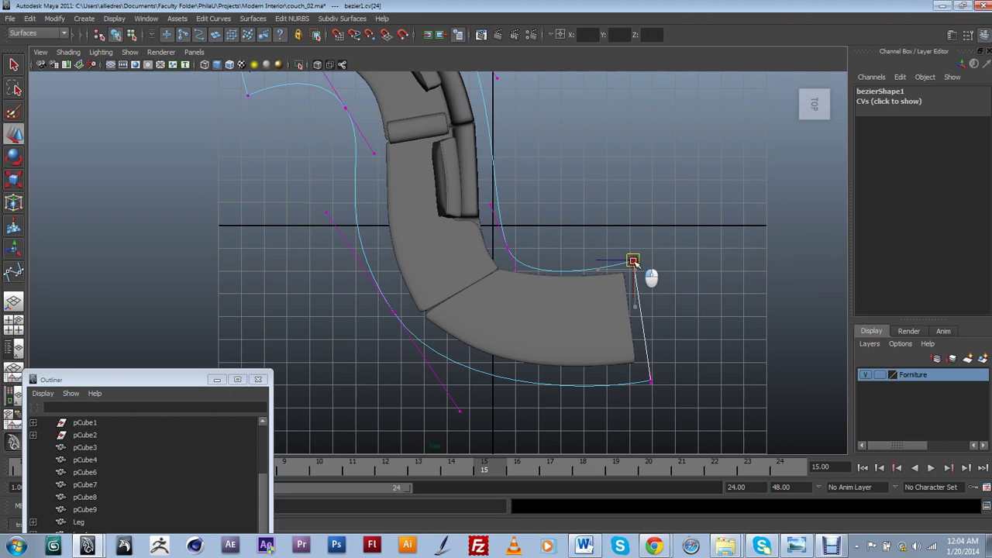
right_drag(650, 379, 679, 340)
click(679, 341)
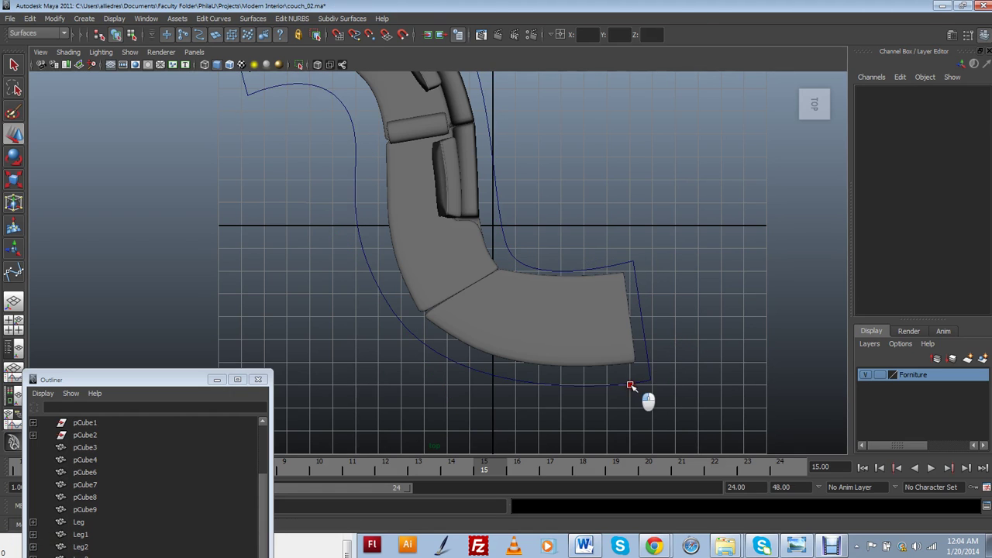
- Inspect the outline curve around the couch's base from several angles in the perspective view
click(636, 382)
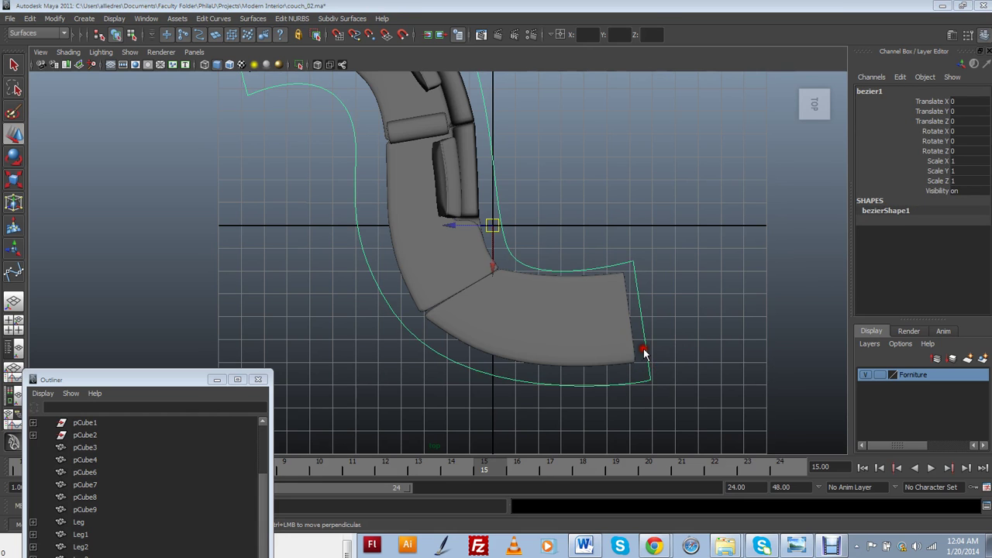
key(space)
key(space)
click(717, 308)
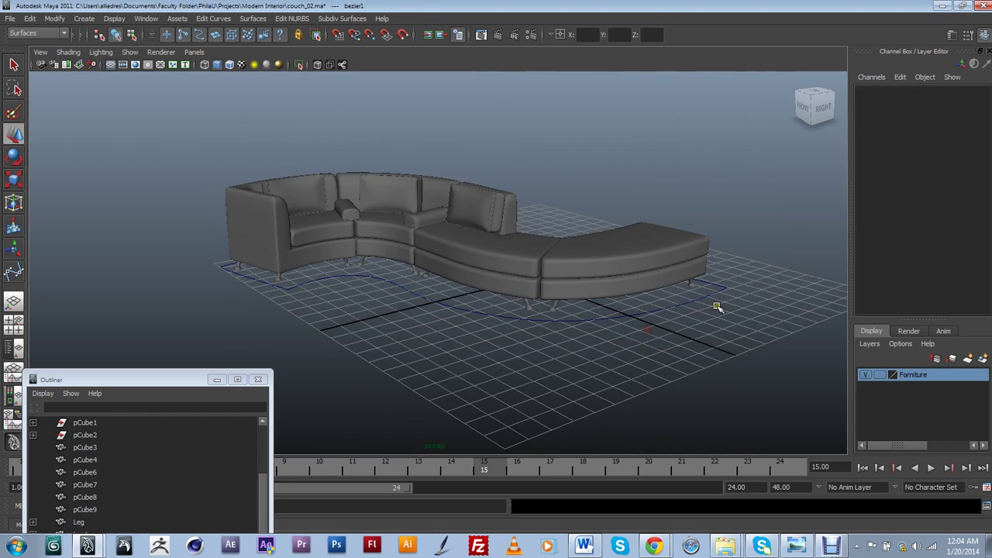
alt+drag(709, 310, 329, 292)
alt+drag(393, 317, 572, 391)
alt+drag(328, 246, 473, 377)
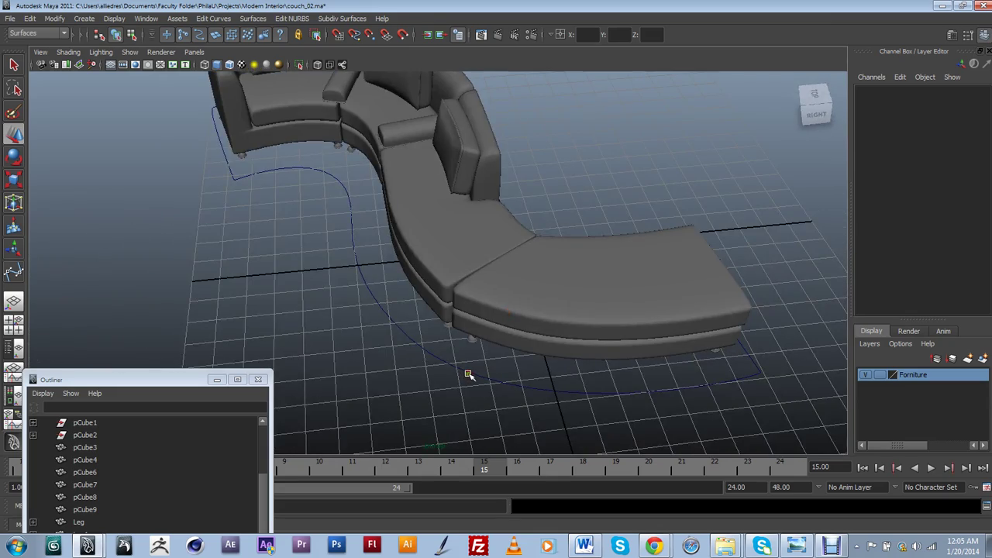
- Rename the Bezier curve CTRL_Furniture and bring its entry into view in the Outliner
click(468, 375)
click(881, 92)
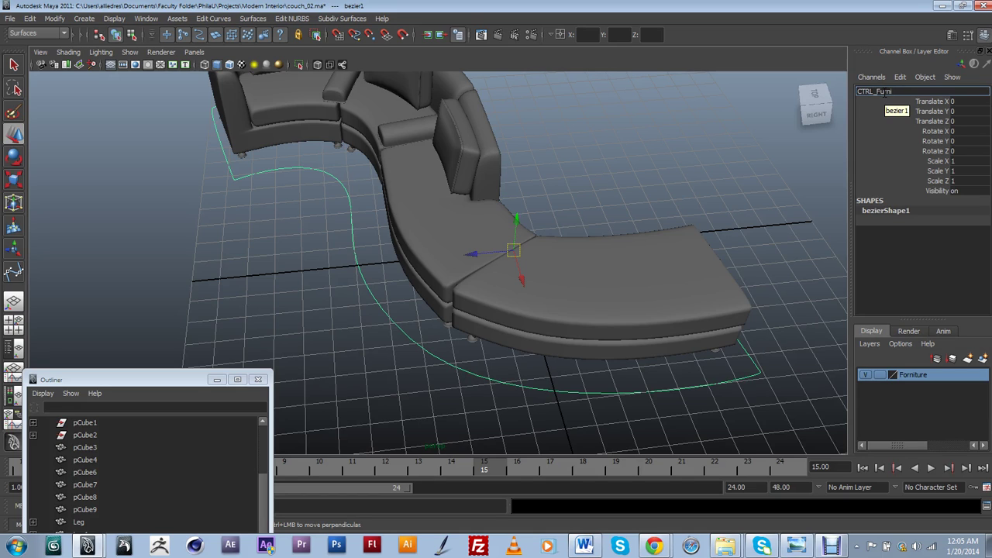
key(Return)
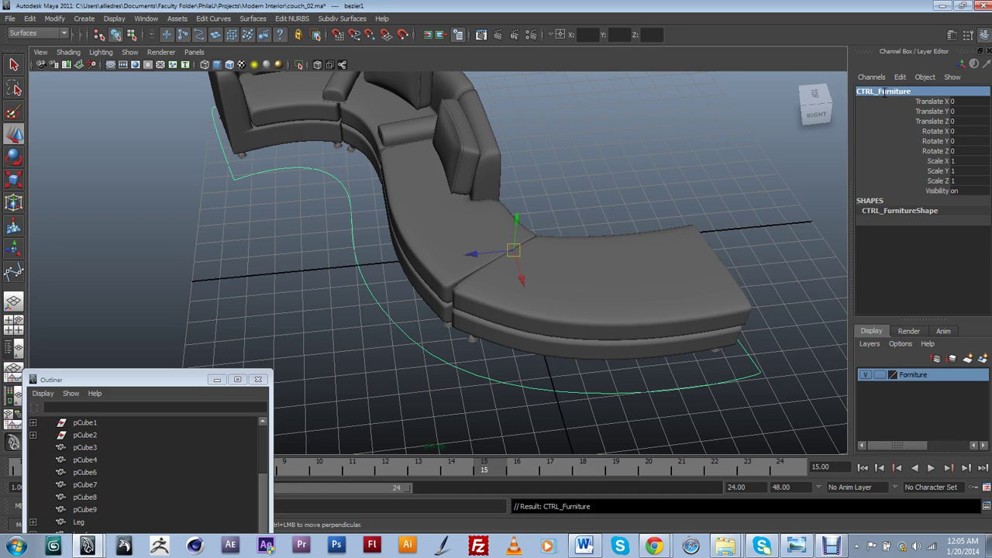
drag(161, 384, 178, 101)
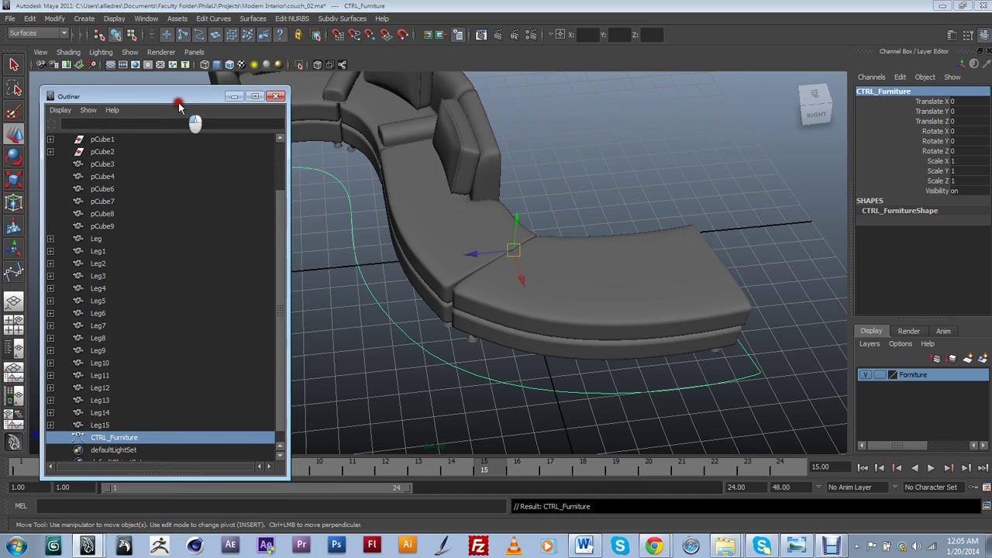
drag(281, 381, 281, 400)
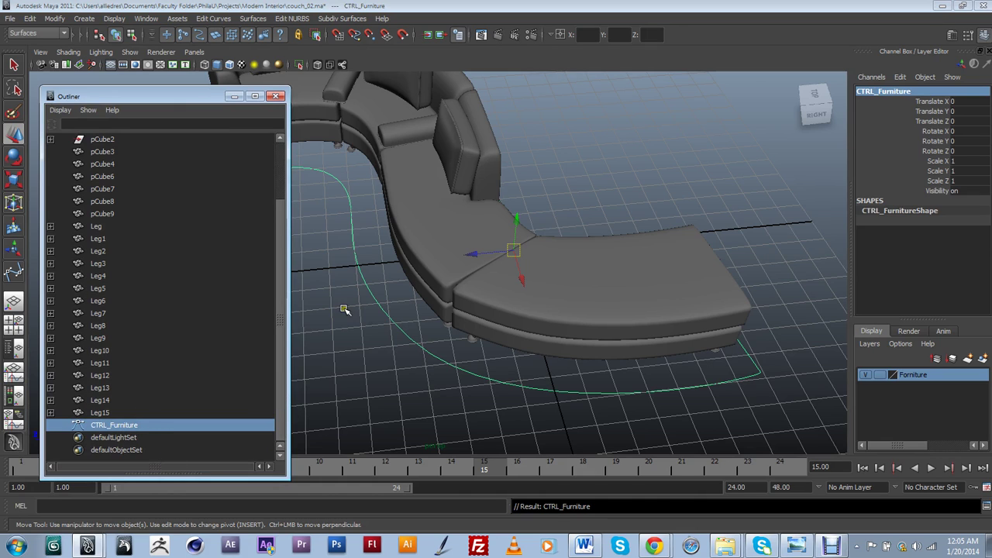
- Select all the couch's cushions, pillows and legs without the control curve, and parent them under CTRL_Furniture in the Outliner
drag(200, 97, 115, 115)
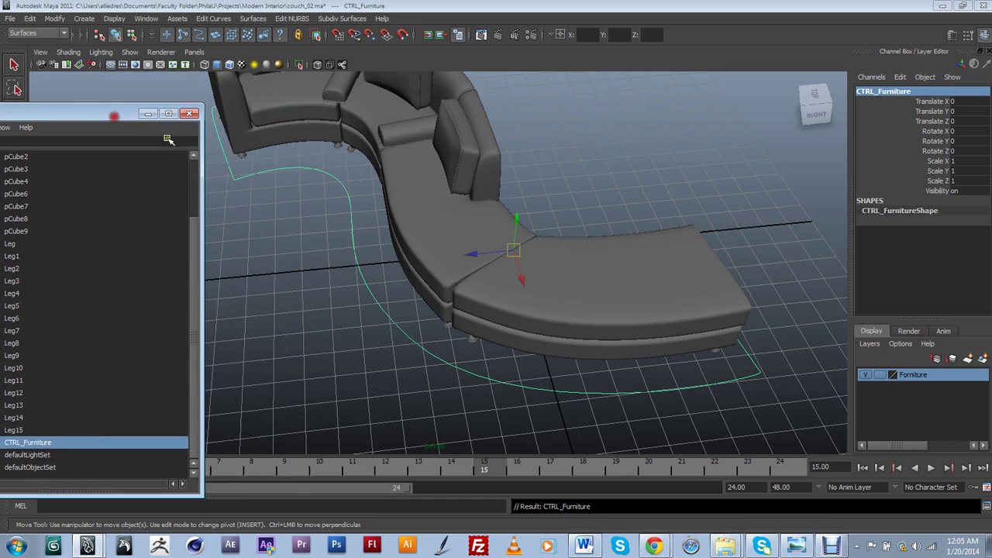
key(f)
scroll(264, 96, down, 2)
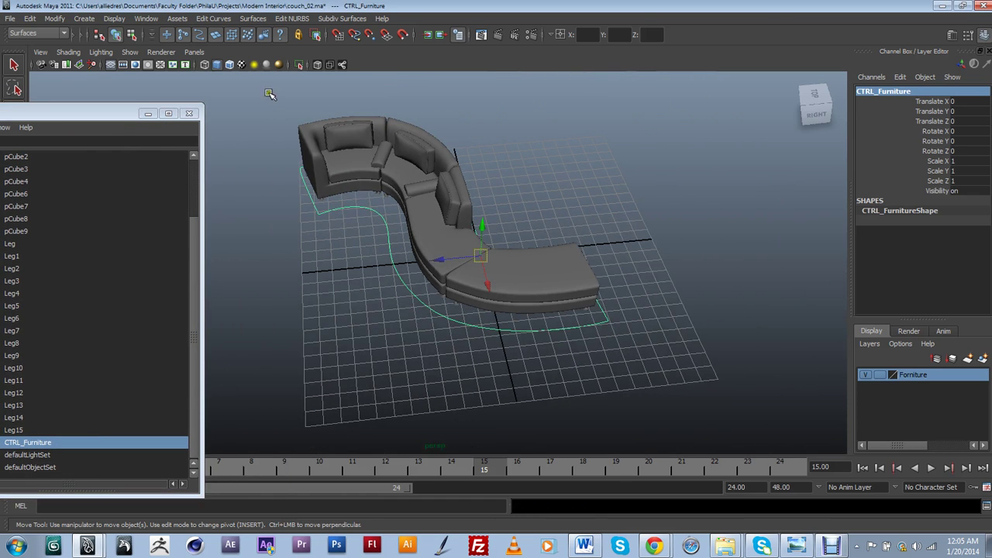
drag(270, 94, 676, 368)
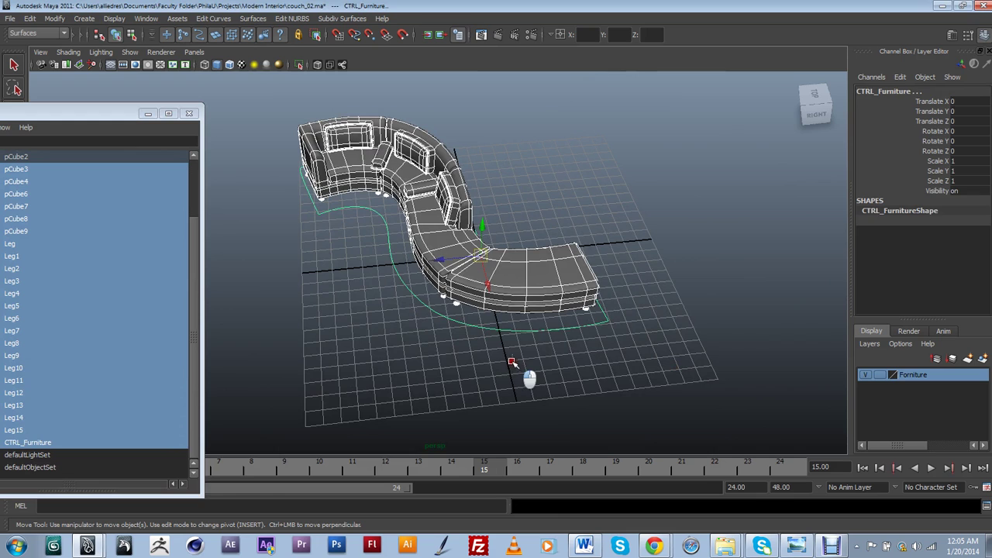
shift+click(522, 324)
drag(111, 114, 259, 72)
drag(348, 282, 346, 297)
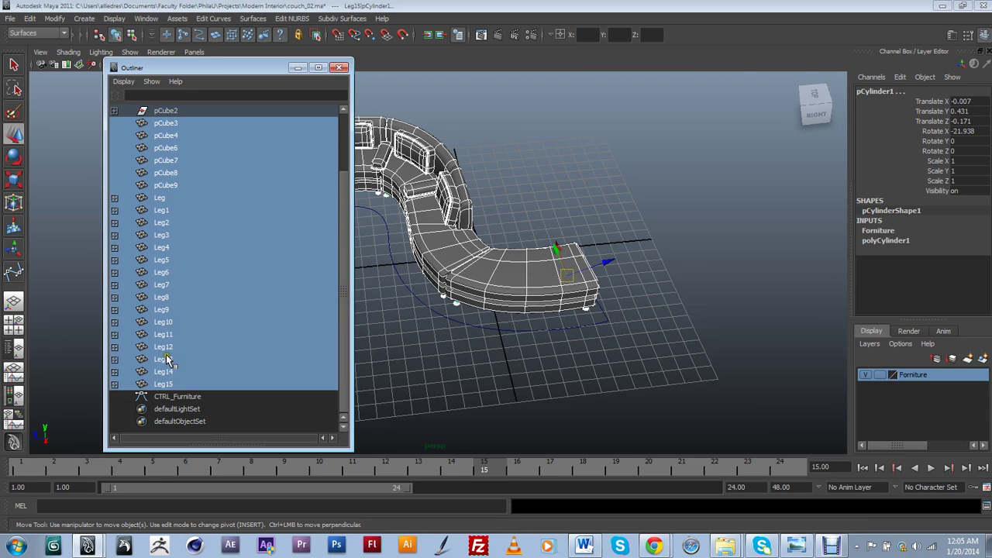
middle_drag(169, 363, 179, 395)
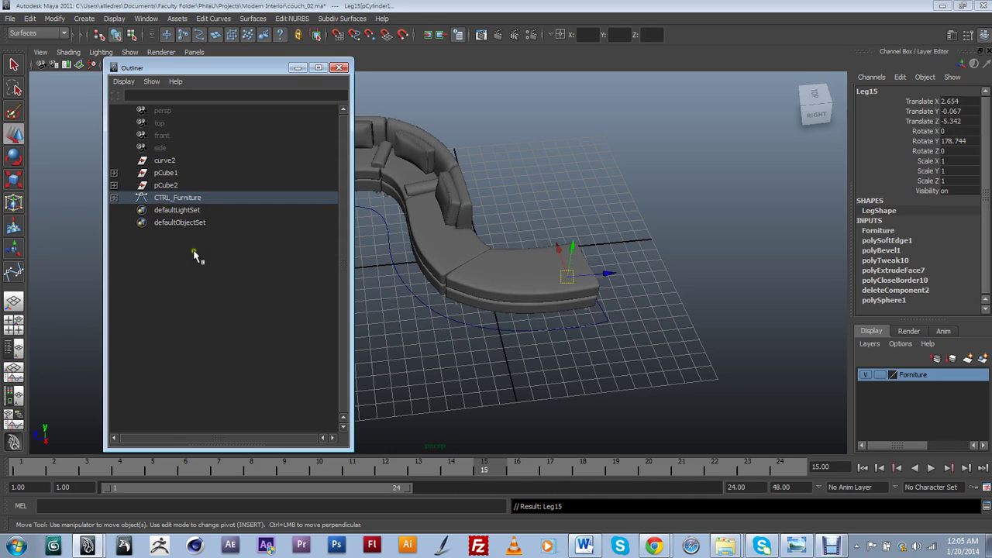
- Select the control curve, move it along Z to test which couch parts follow, and undo the move
drag(227, 67, 143, 128)
click(392, 265)
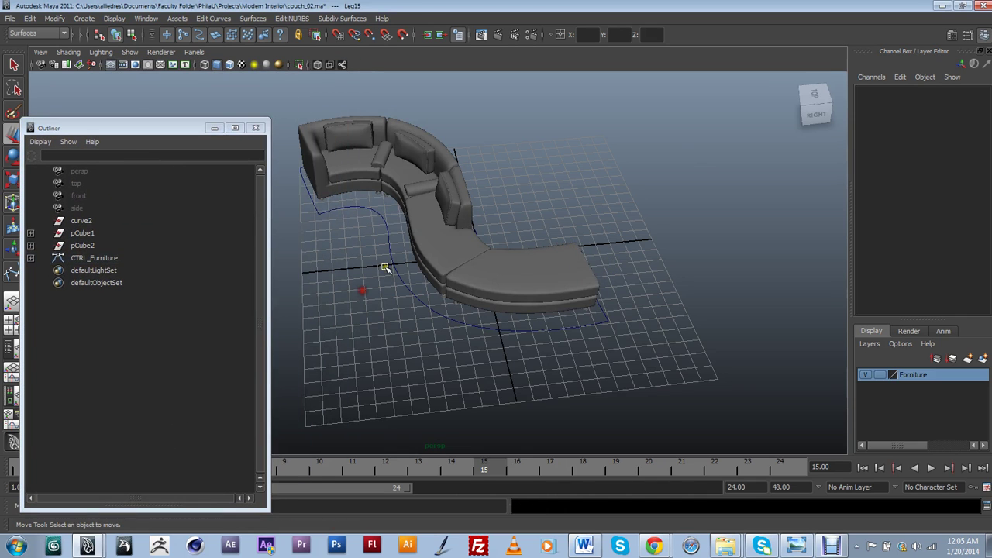
click(394, 266)
alt+drag(444, 301, 556, 332)
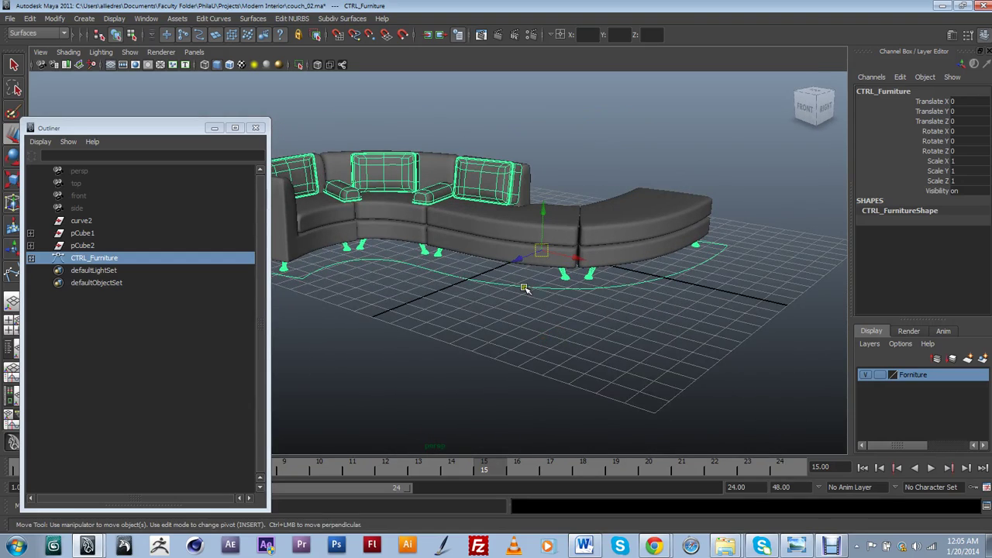
alt+drag(523, 288, 564, 353)
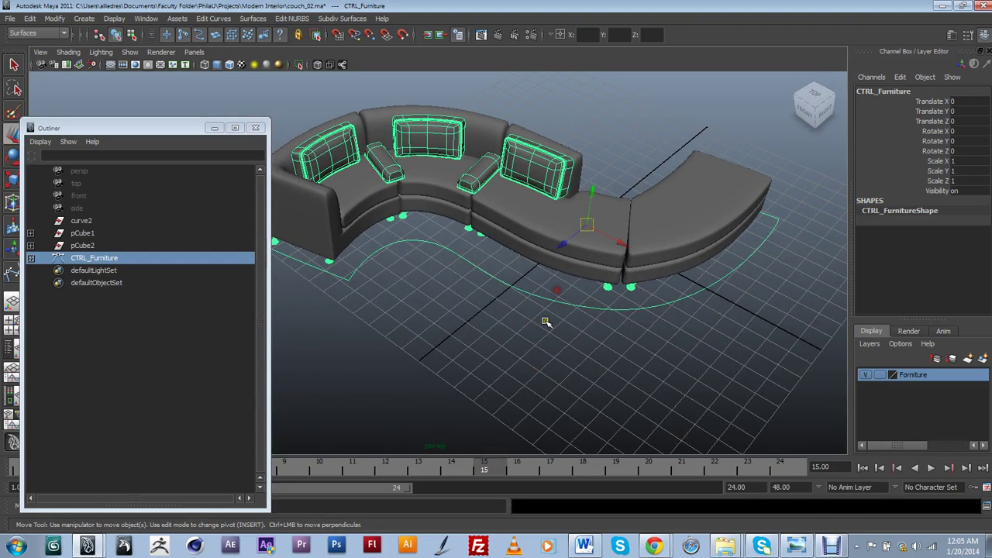
alt+drag(510, 335, 415, 297)
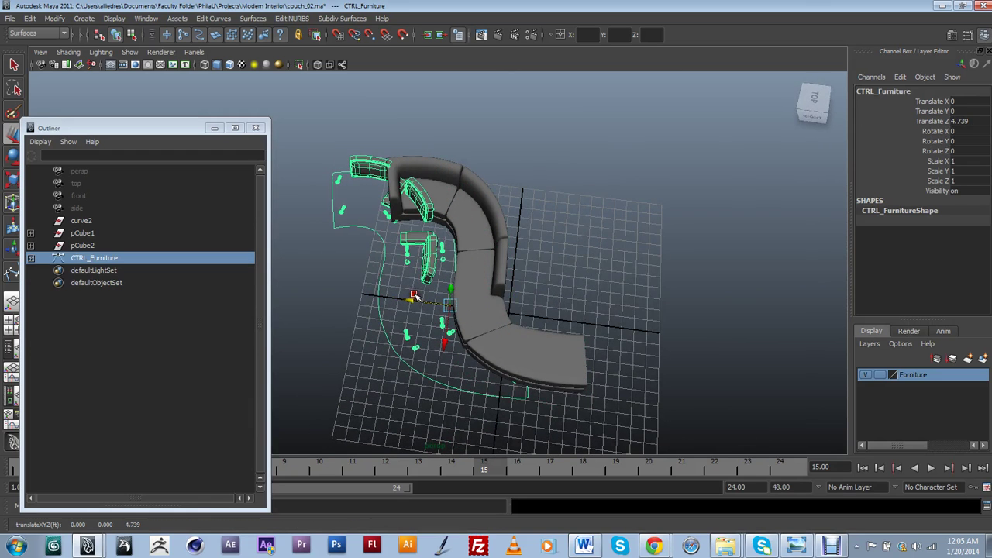
key(ctrl+z)
- Parent the remaining couch groups curve2, pCube1 and pCube2 under CTRL_Furniture
click(457, 216)
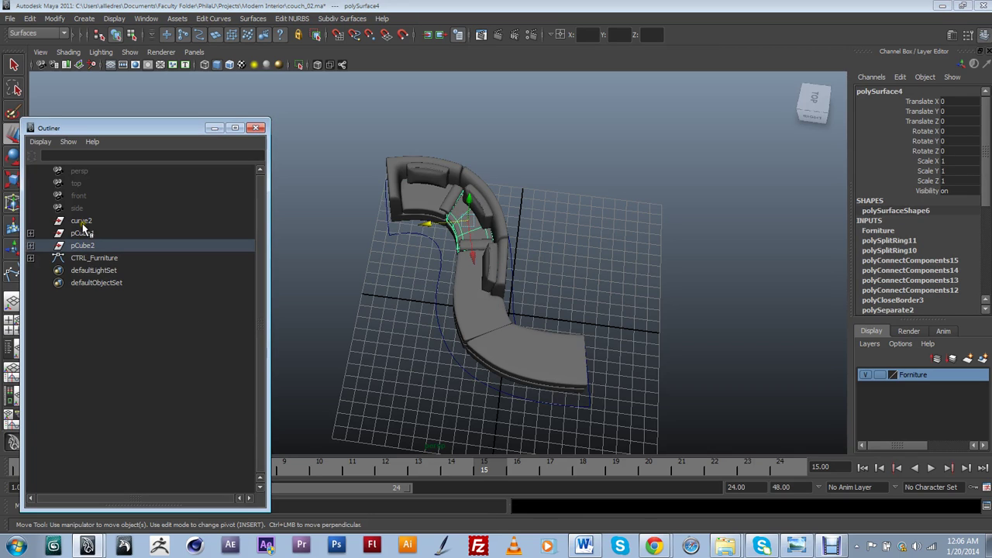
key(ctrl+z)
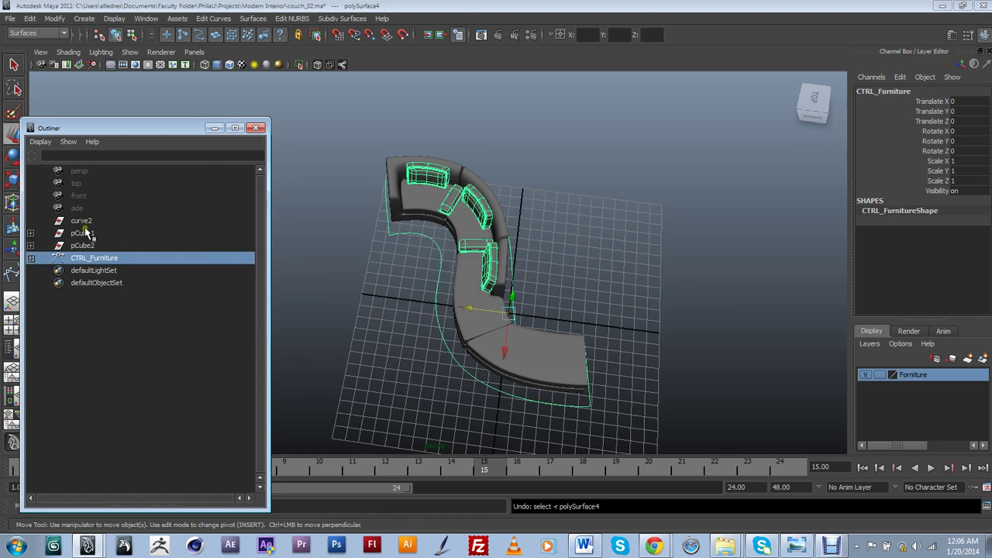
click(82, 245)
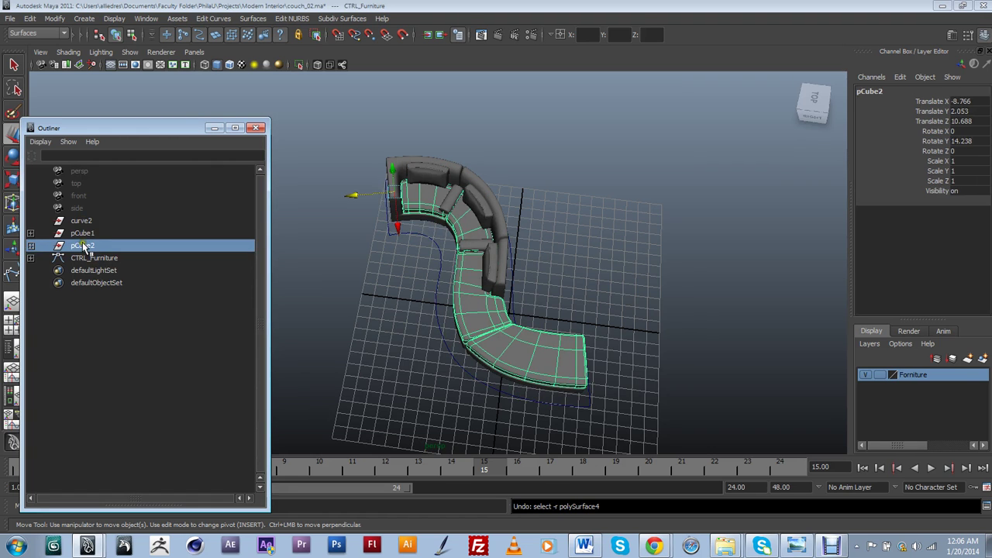
drag(83, 246, 82, 223)
middle_drag(83, 239, 92, 259)
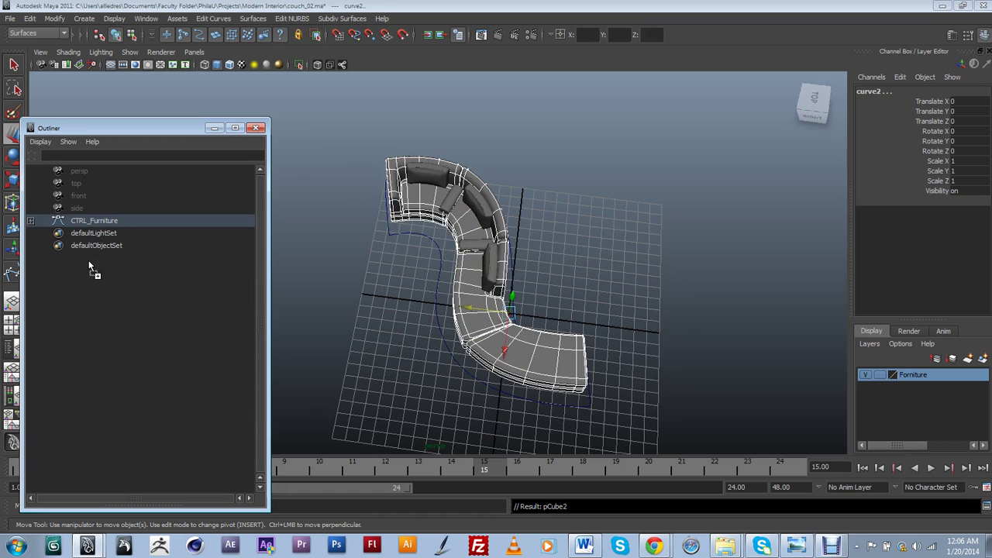
- Select CTRL_Furniture, test-move the complete couch along Z with it, and undo the move
click(116, 222)
alt+drag(412, 339, 393, 287)
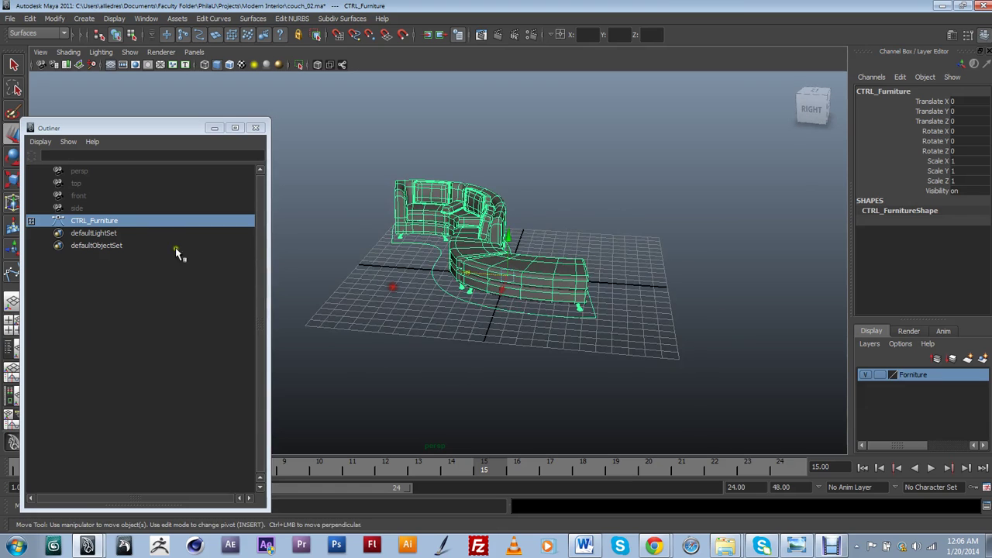
alt+drag(457, 328, 475, 346)
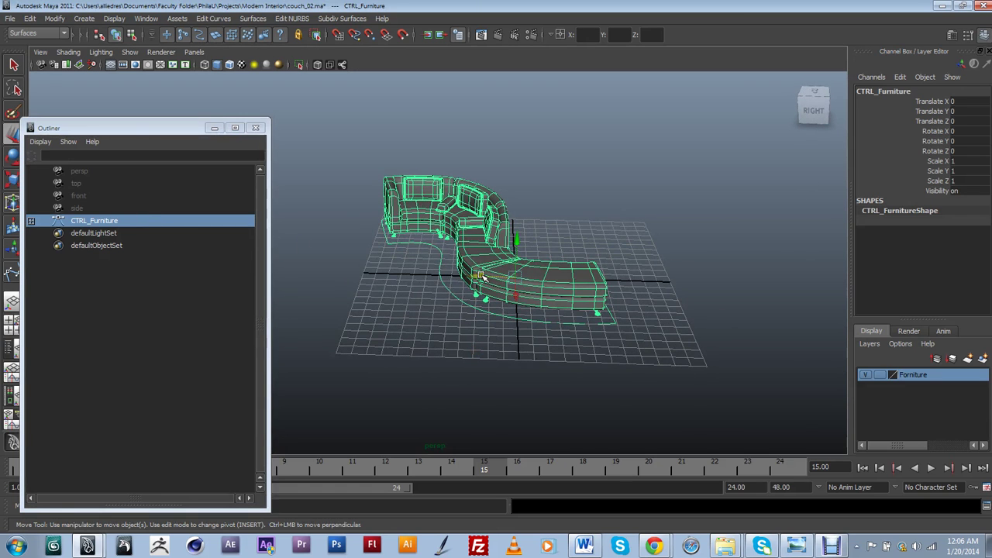
drag(473, 271, 447, 291)
key(ctrl+z)
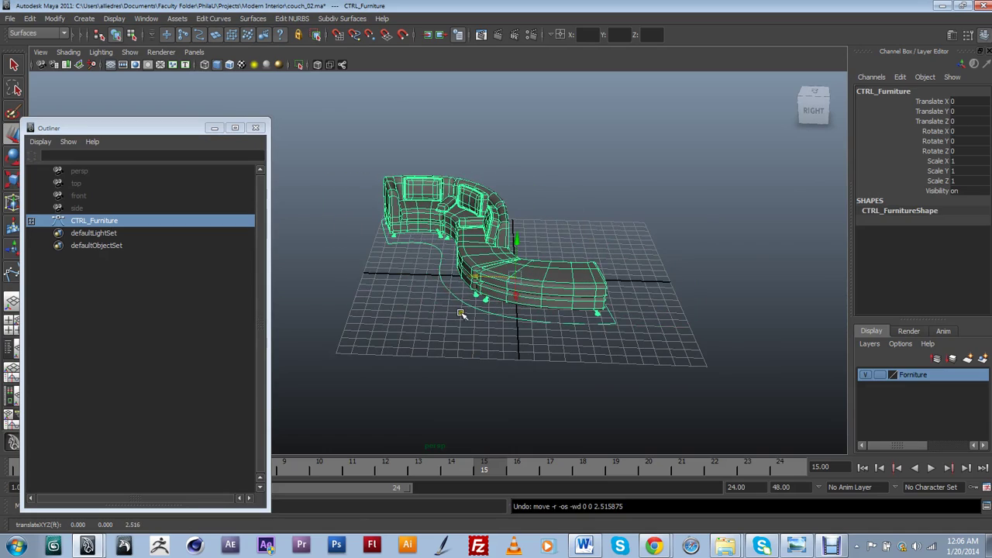
- Test rotating and uniformly scaling the whole couch through CTRL_Furniture, and undo both transformations
alt+drag(453, 361, 496, 362)
scroll(496, 362, up, 3)
alt+drag(496, 362, 516, 359)
key(e)
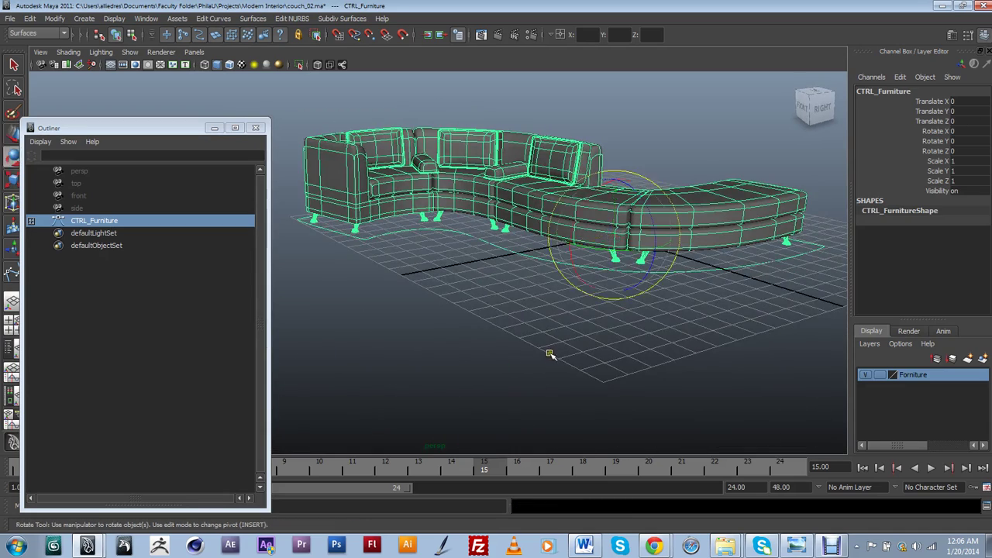
drag(612, 253, 587, 545)
key(ctrl+z)
key(ctrl+z)
key(r)
key(ctrl+z)
key(ctrl+z)
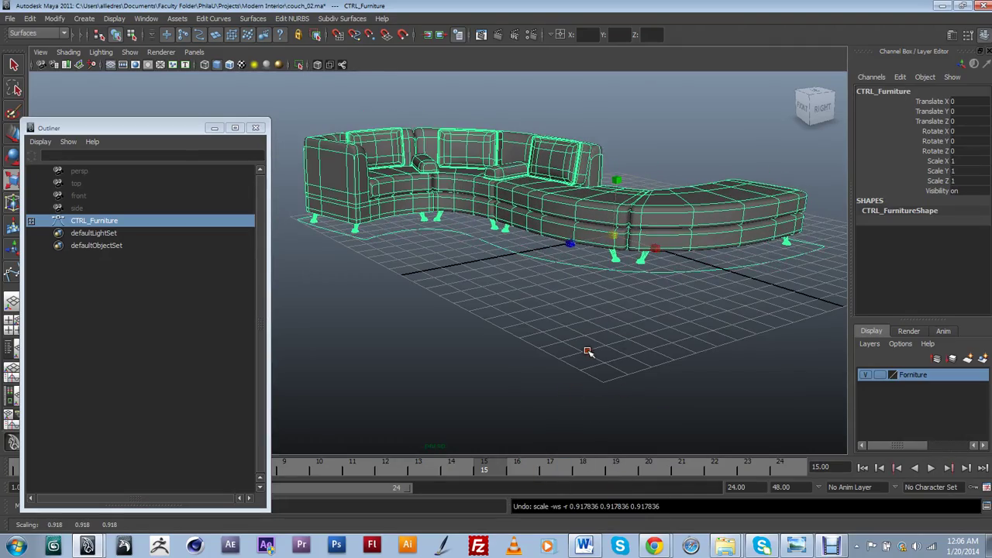
- Try scaling the couch down uniformly with its control curve, undo the scaling and clear the selection
alt+drag(588, 353, 602, 294)
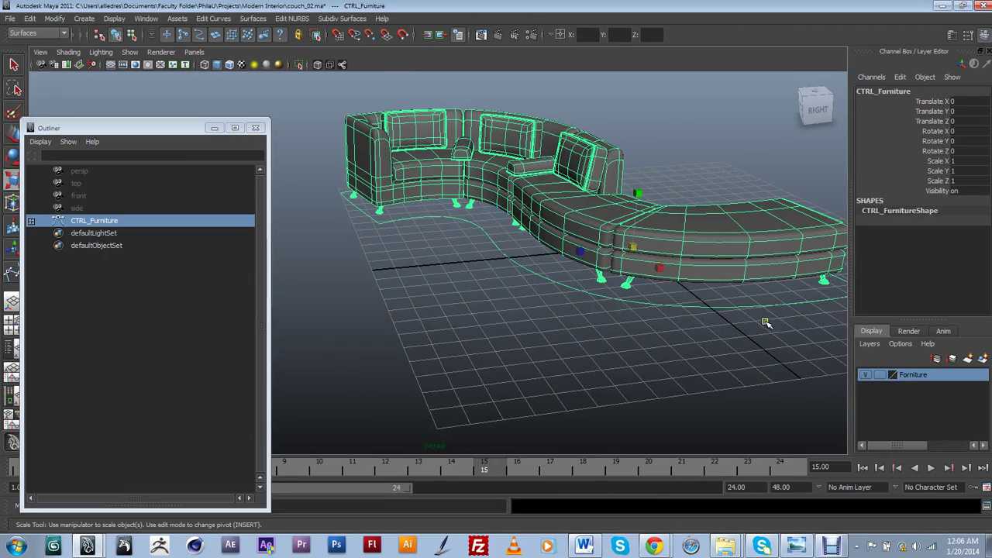
alt+drag(766, 323, 464, 336)
alt+drag(551, 305, 594, 312)
alt+middle_drag(349, 278, 358, 299)
alt+drag(358, 299, 511, 307)
drag(596, 281, 440, 103)
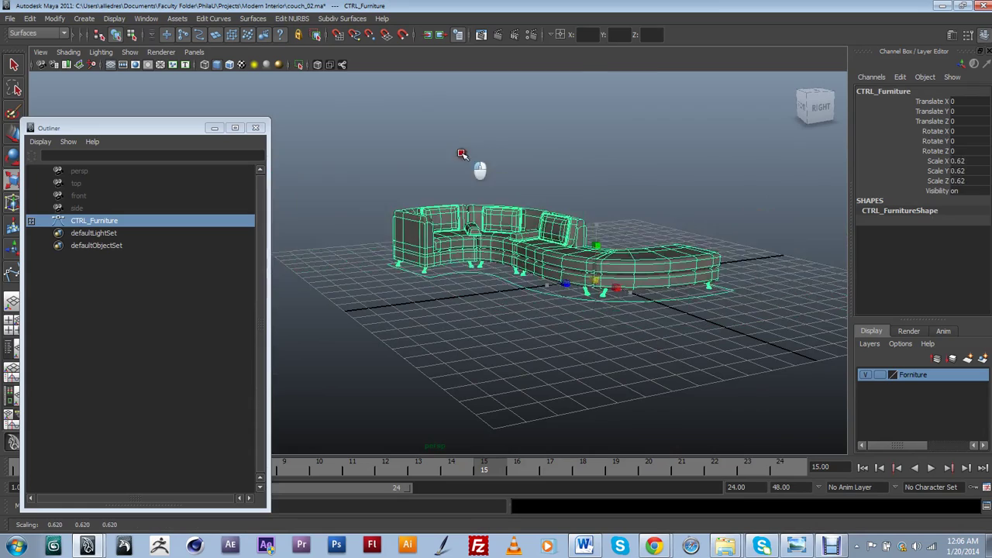
key(ctrl+z)
key(ctrl+z)
click(599, 163)
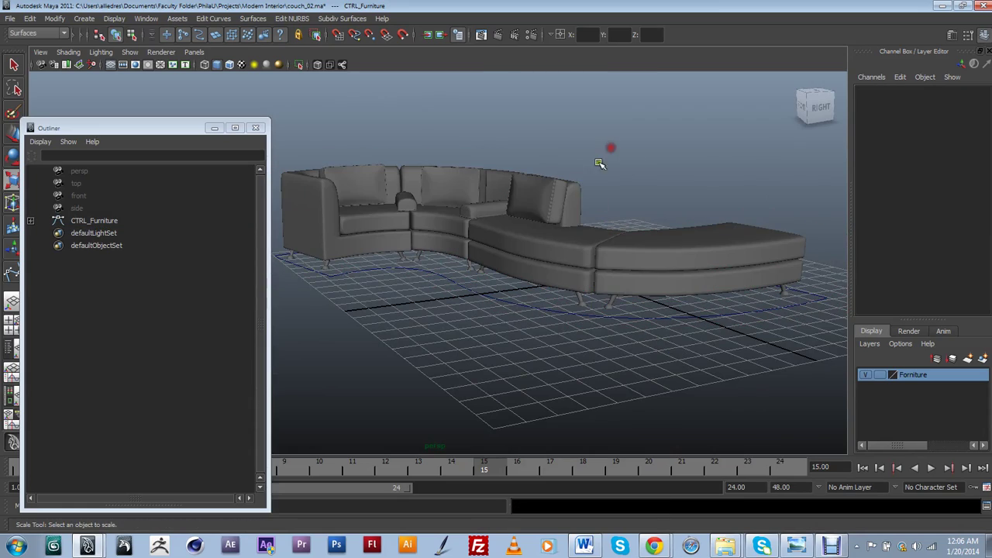
- In the top view, move the couch with CTRL_Furniture to Translate X -0.896 and Translate Z -5.169
alt+drag(548, 300, 431, 364)
alt+right_drag(431, 364, 472, 359)
right_click(545, 343)
click(507, 359)
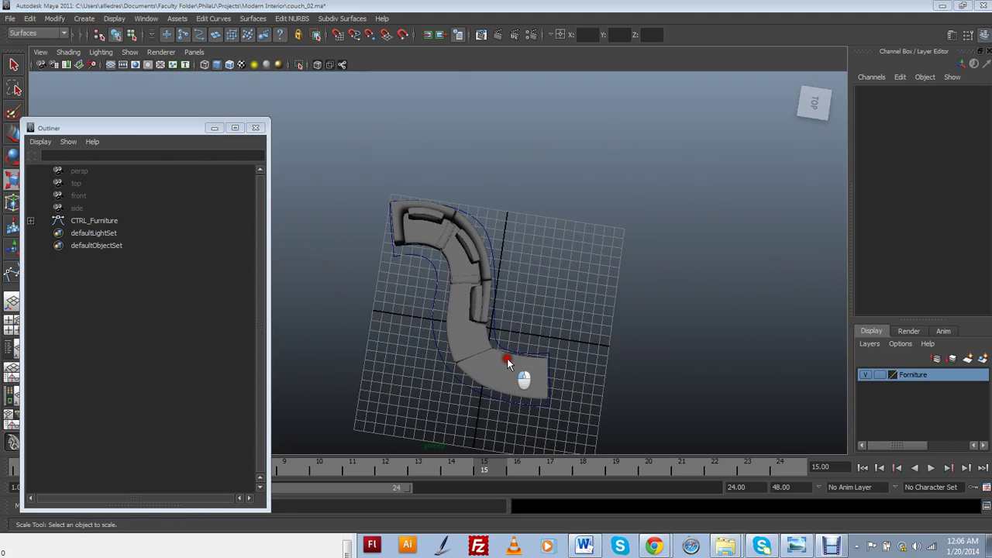
drag(503, 373, 458, 358)
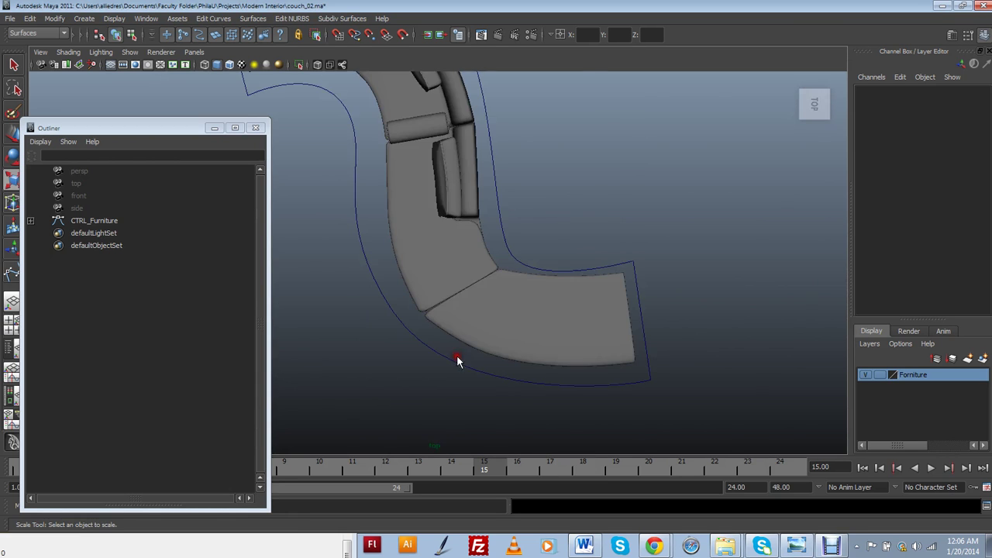
scroll(519, 300, down, 6)
alt+middle_drag(537, 244, 572, 277)
scroll(566, 275, up, 1)
scroll(572, 277, down, 1)
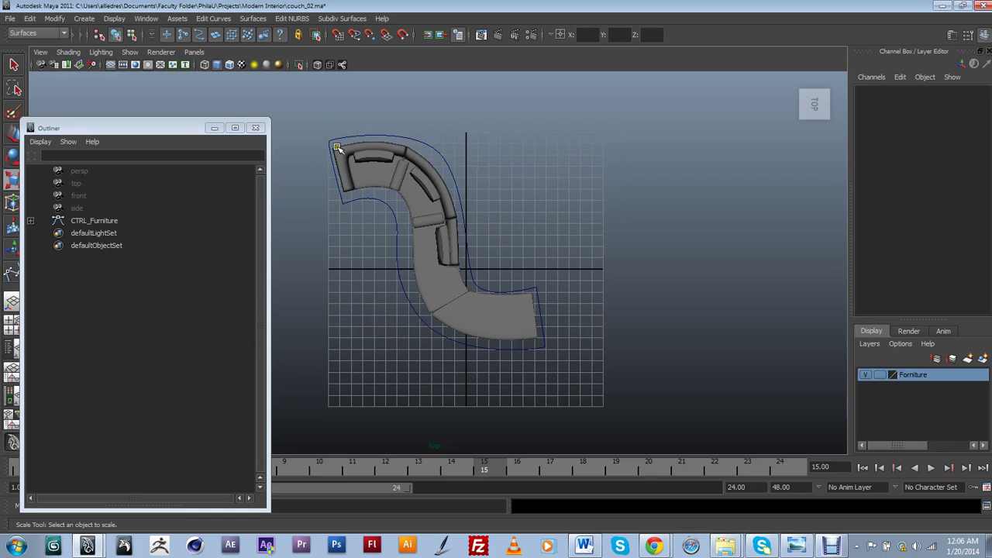
click(439, 155)
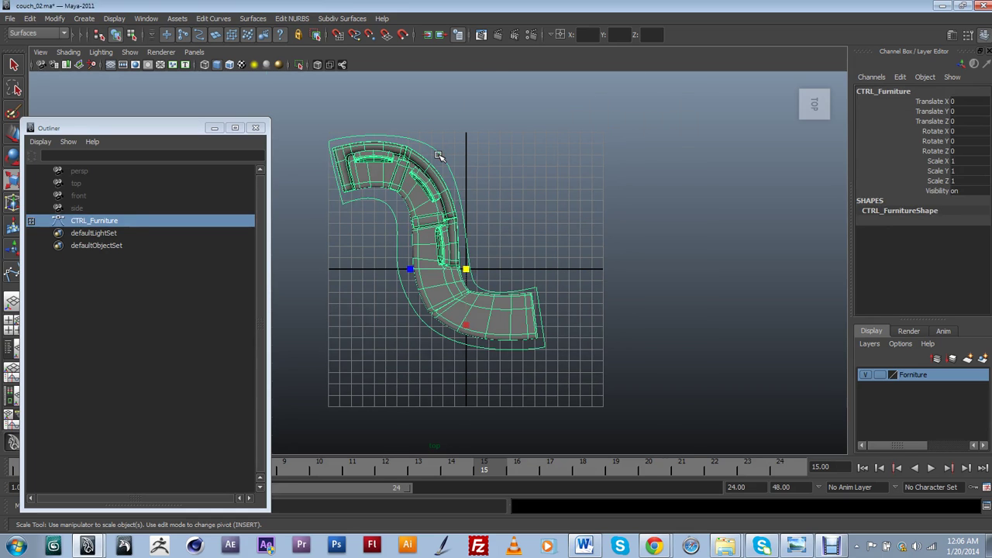
scroll(442, 155, up, 2)
key(w)
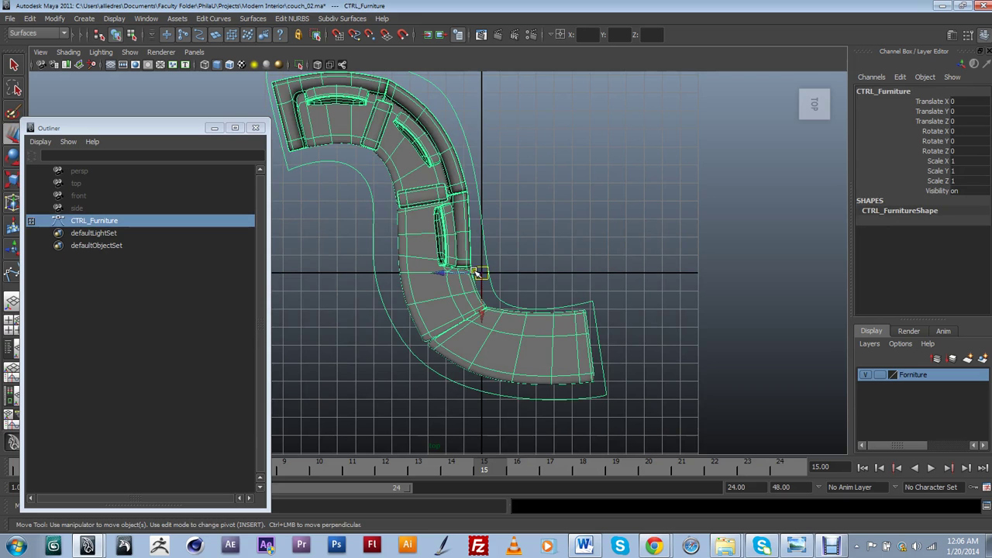
drag(479, 271, 573, 266)
alt+middle_drag(625, 280, 620, 358)
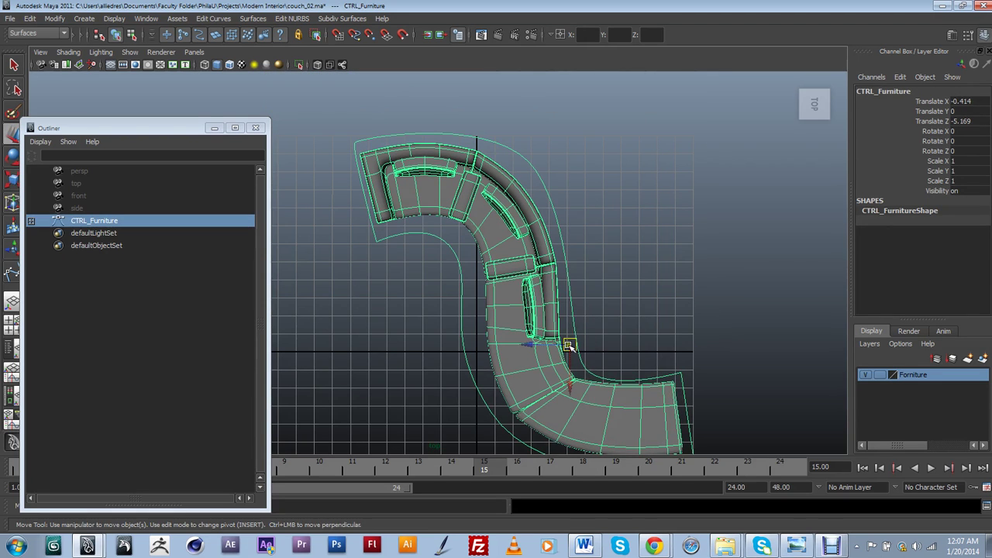
drag(570, 346, 569, 336)
- Adjust the tangent handle of the curve's anchor behind the curved backrest so the outline follows the couch's bend
alt+middle_drag(547, 184, 551, 230)
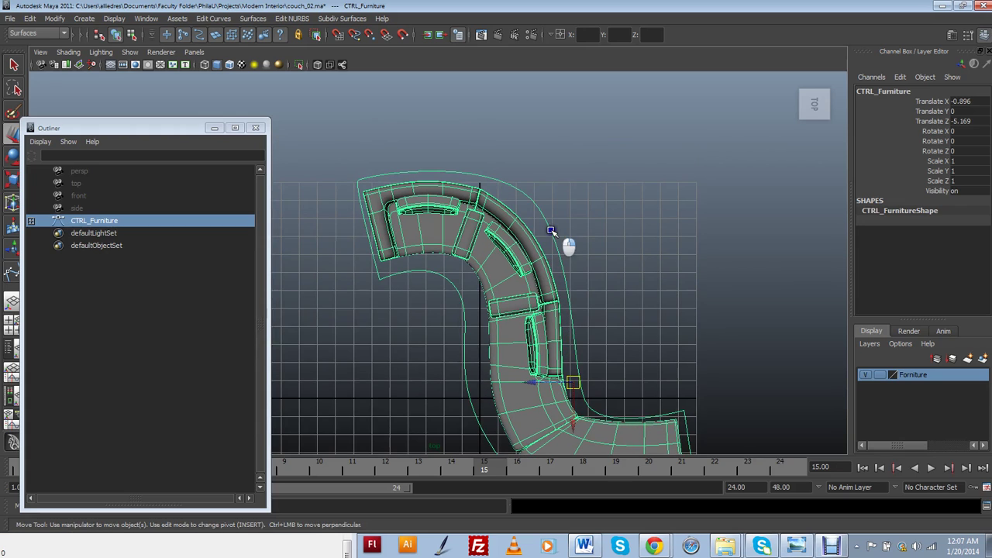
click(535, 200)
click(534, 215)
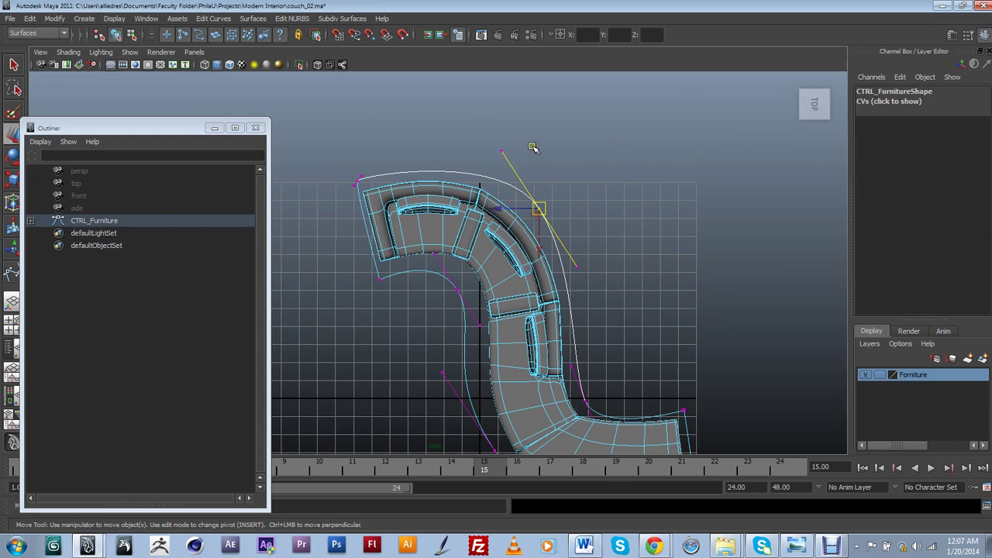
click(501, 153)
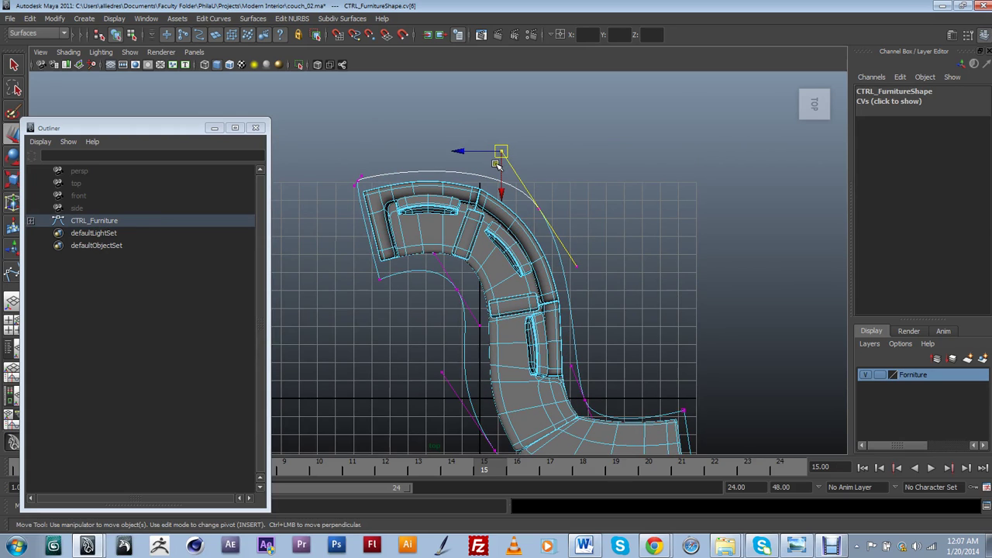
drag(501, 152, 492, 157)
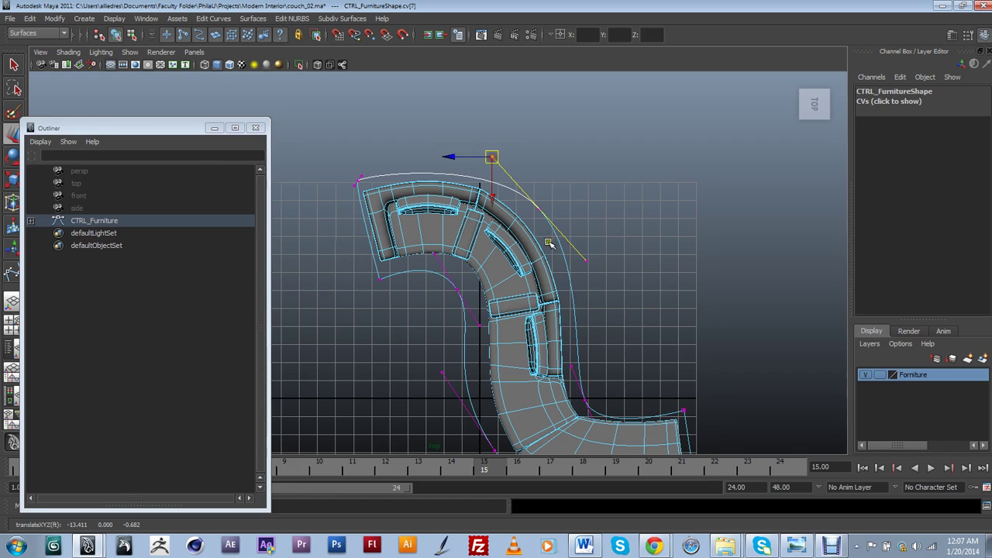
click(539, 205)
click(588, 199)
- Check the repositioned couch and its reshaped control curve from the top and in the perspective view
scroll(585, 312, down, 2)
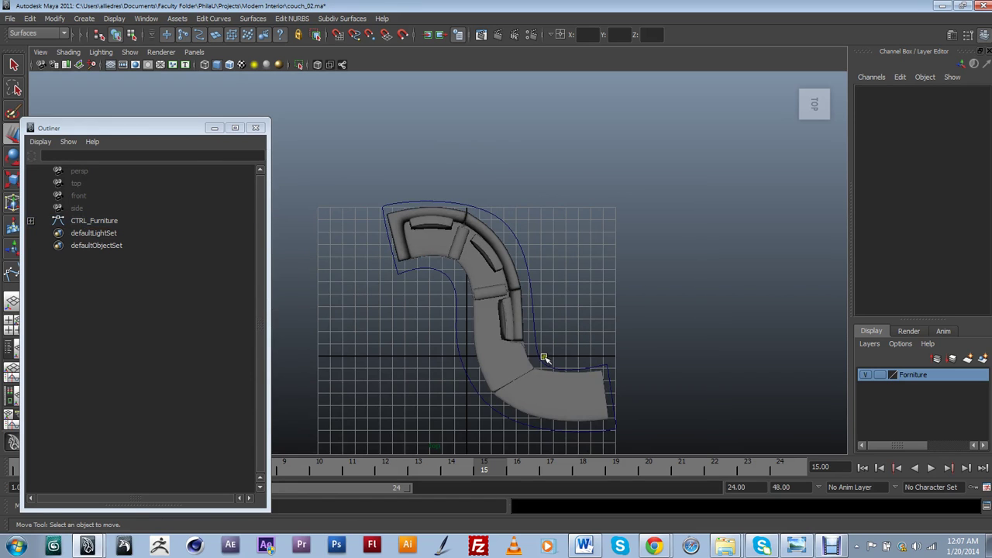
click(542, 359)
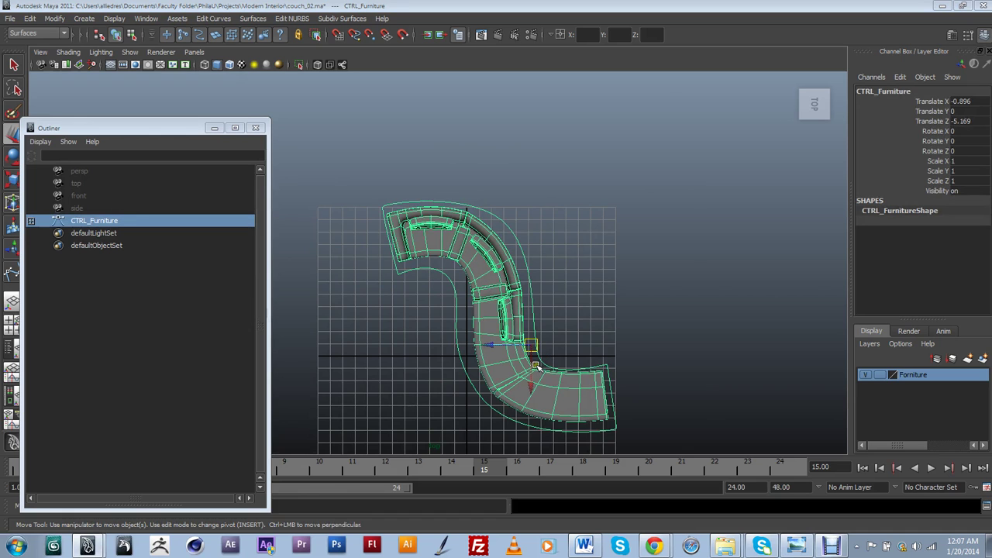
alt+drag(535, 343, 527, 342)
click(604, 282)
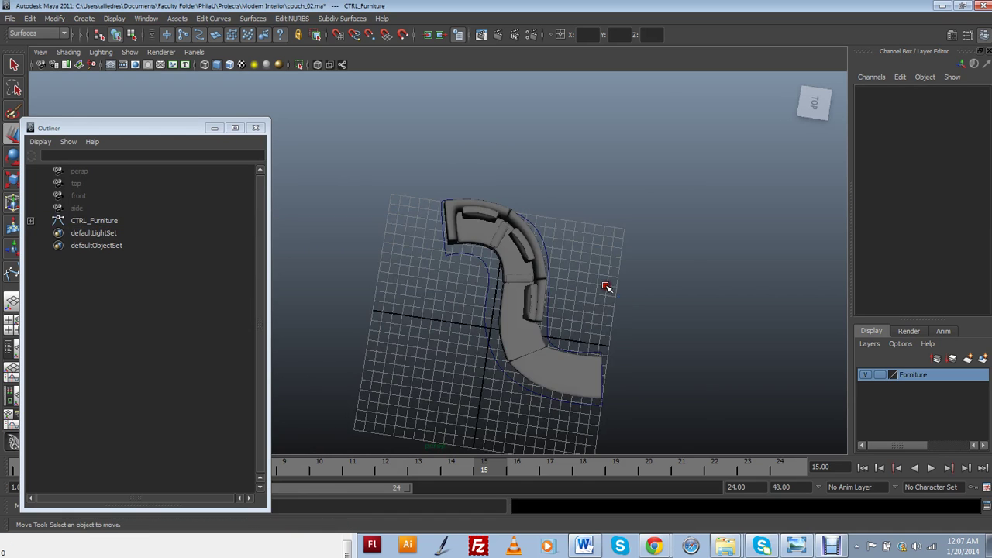
alt+drag(600, 331, 614, 262)
alt+right_drag(614, 262, 454, 338)
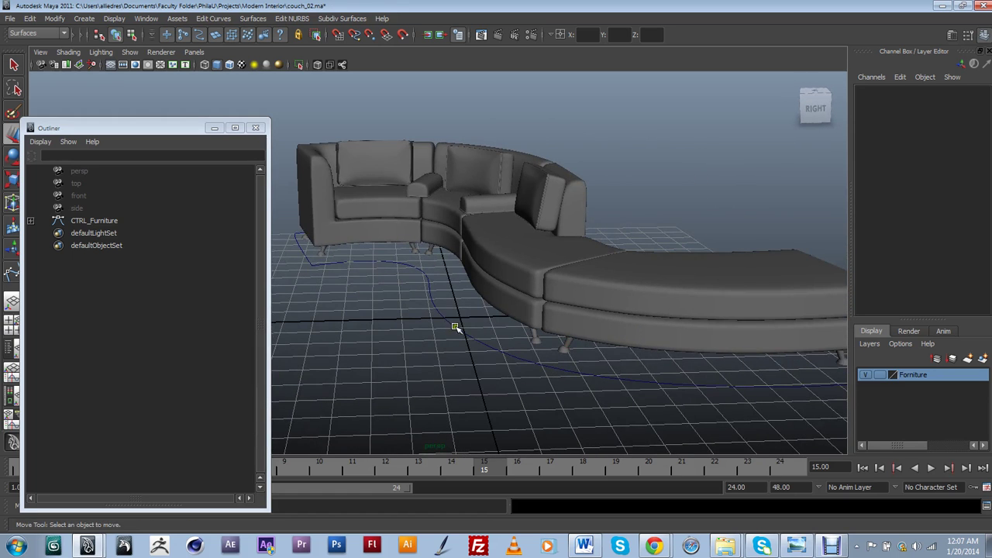
- Examine the couch and its control curve from several angles, selecting CTRL_Furniture to check its parts and channel values
click(466, 360)
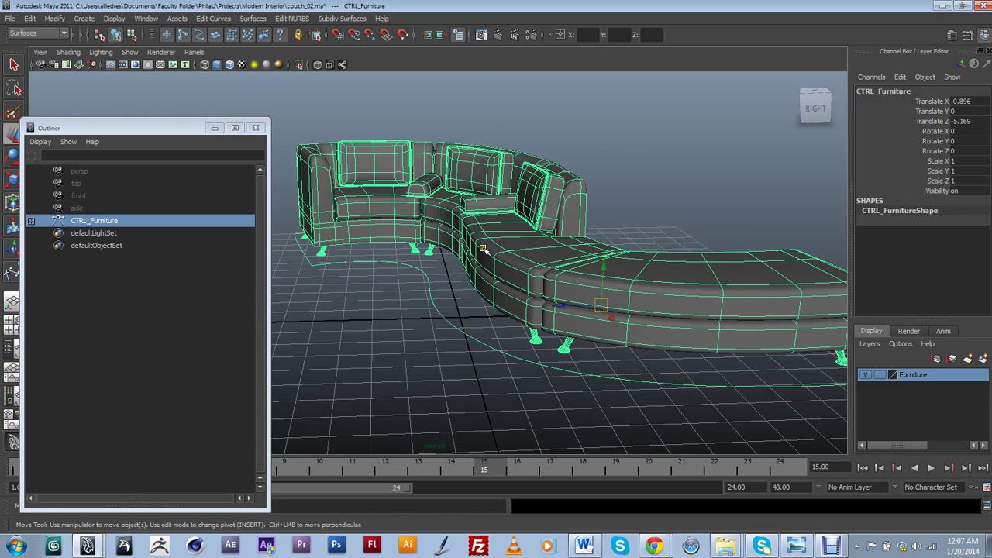
alt+right_drag(483, 248, 457, 244)
alt+drag(457, 244, 595, 226)
click(597, 225)
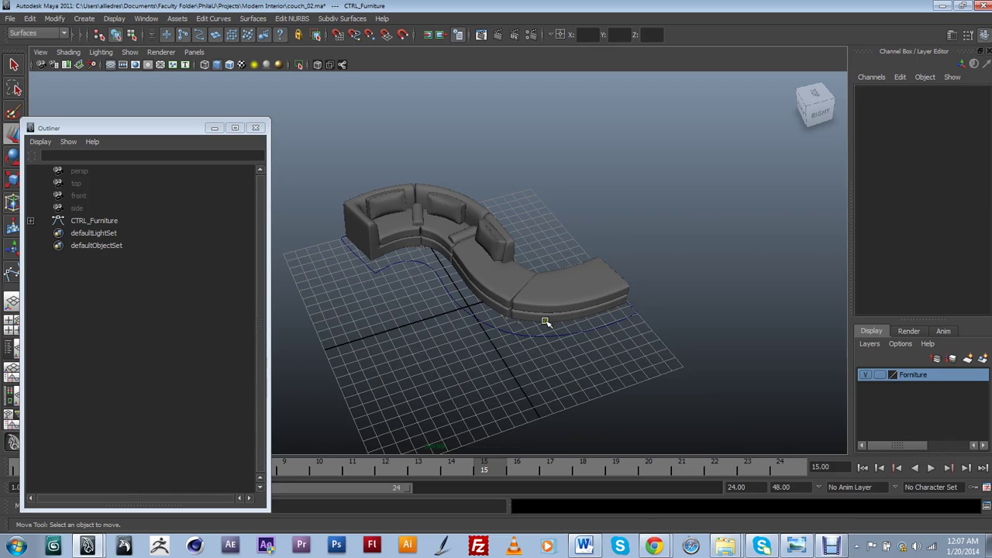
scroll(546, 321, up, 5)
alt+right_drag(428, 245, 442, 283)
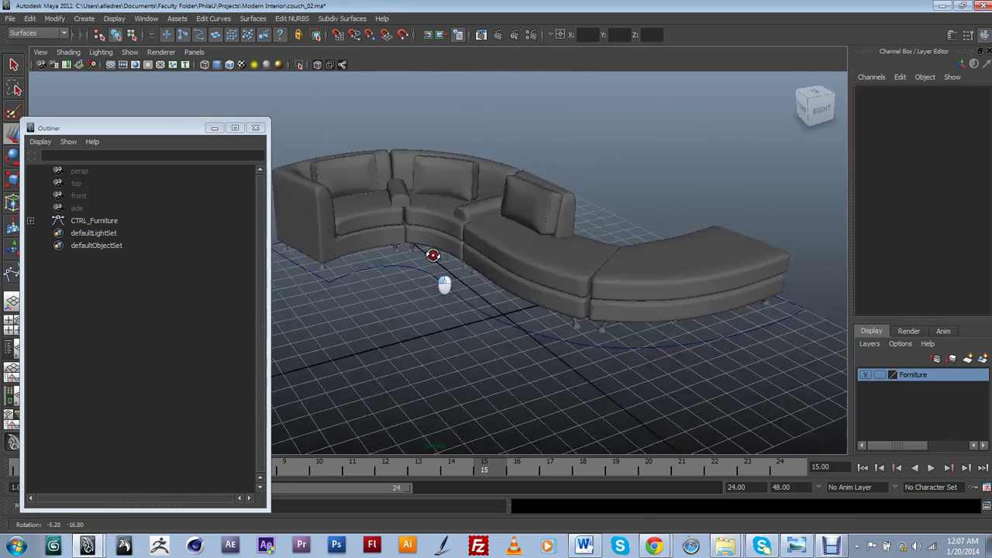
alt+drag(443, 284, 526, 289)
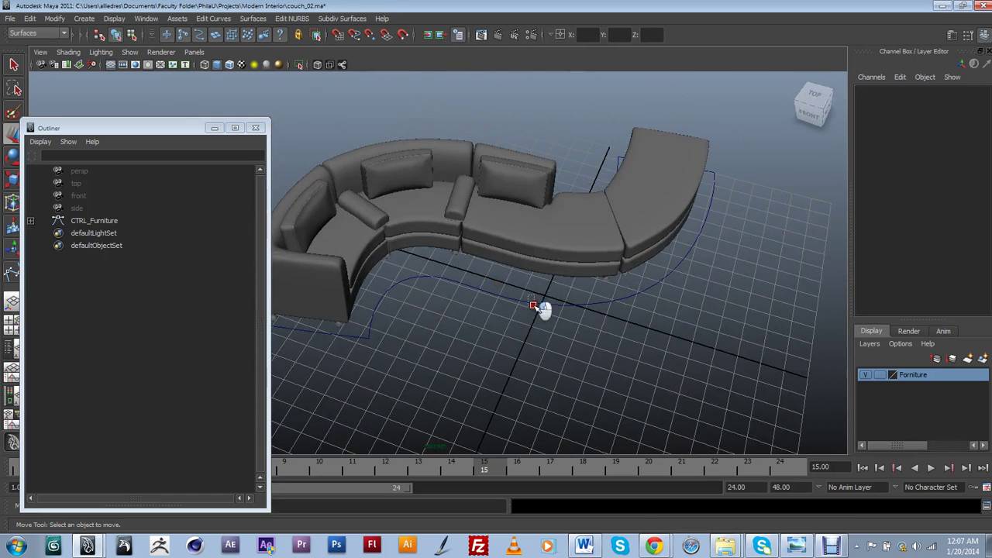
click(543, 304)
alt+drag(571, 326, 551, 311)
click(620, 232)
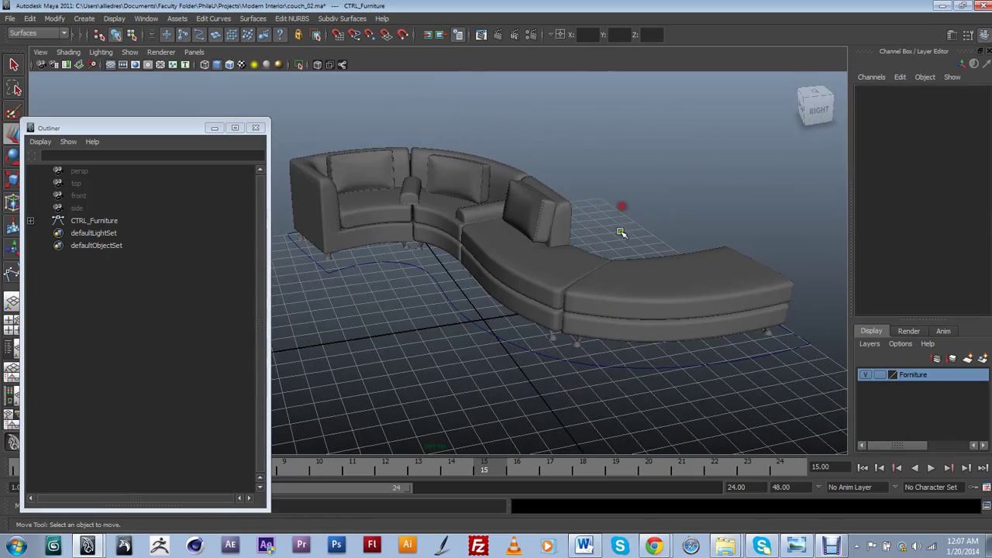
alt+drag(639, 265, 666, 245)
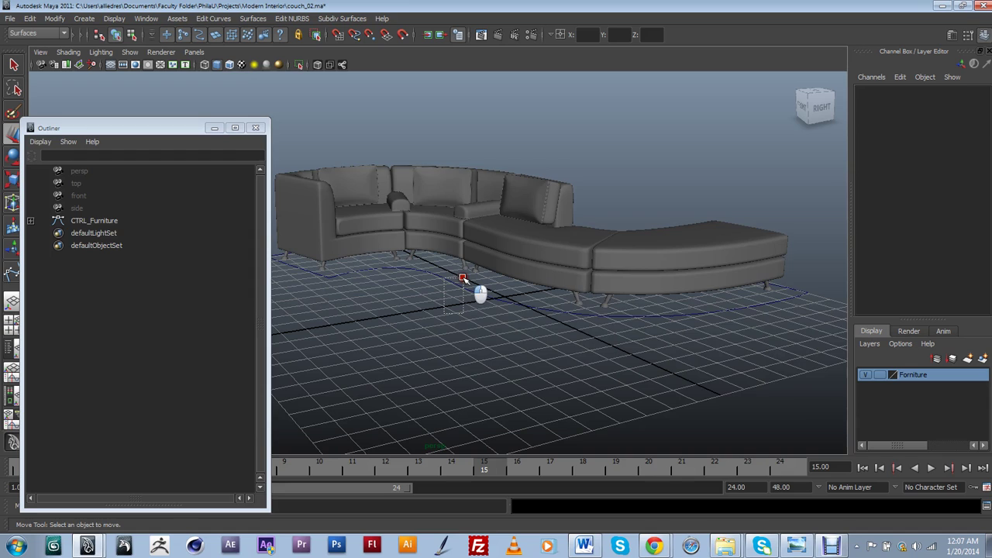
click(457, 286)
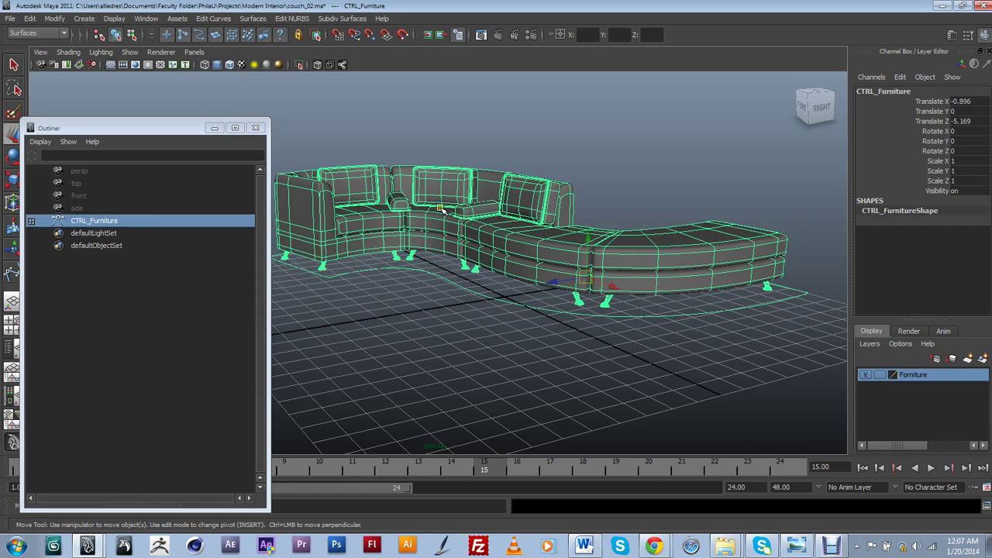
click(602, 165)
- Freeze the transformations of CTRL_Furniture at the couch's current position and clear the selection
alt+drag(568, 369, 488, 308)
click(488, 307)
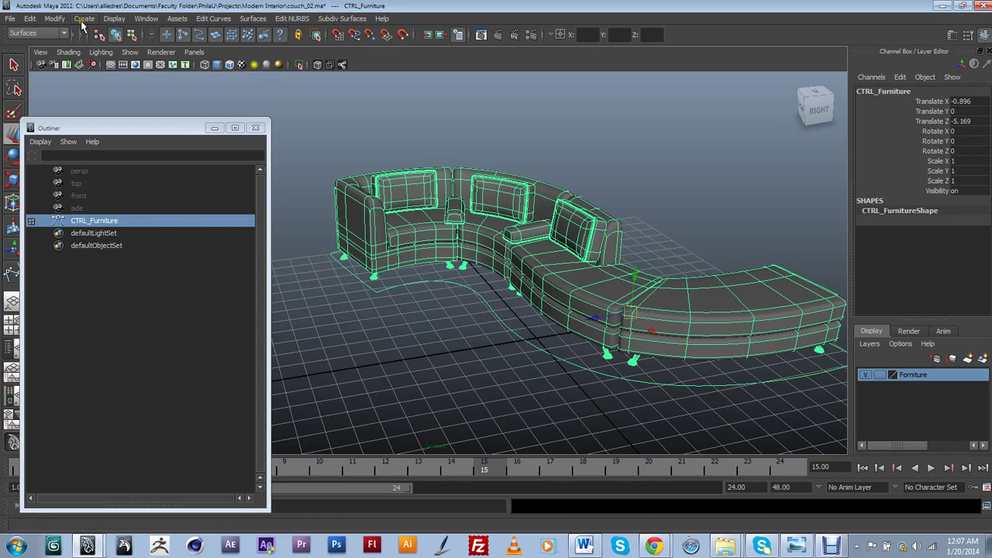
click(55, 18)
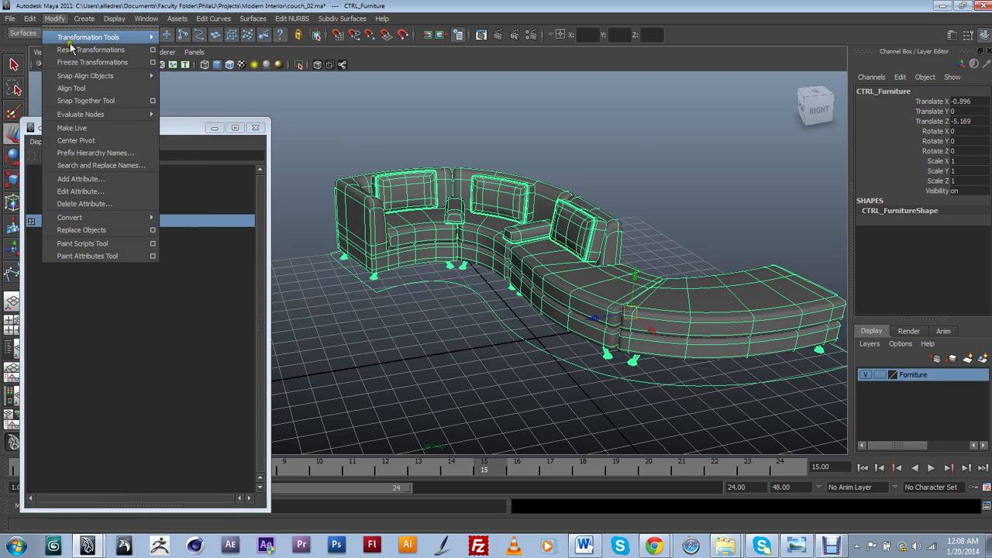
click(85, 62)
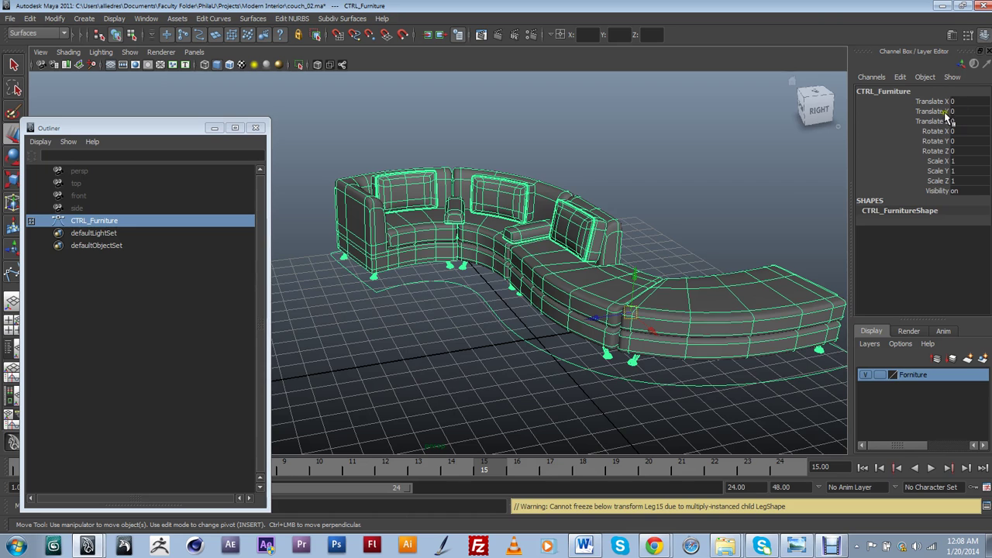
scroll(697, 232, down, 5)
click(649, 217)
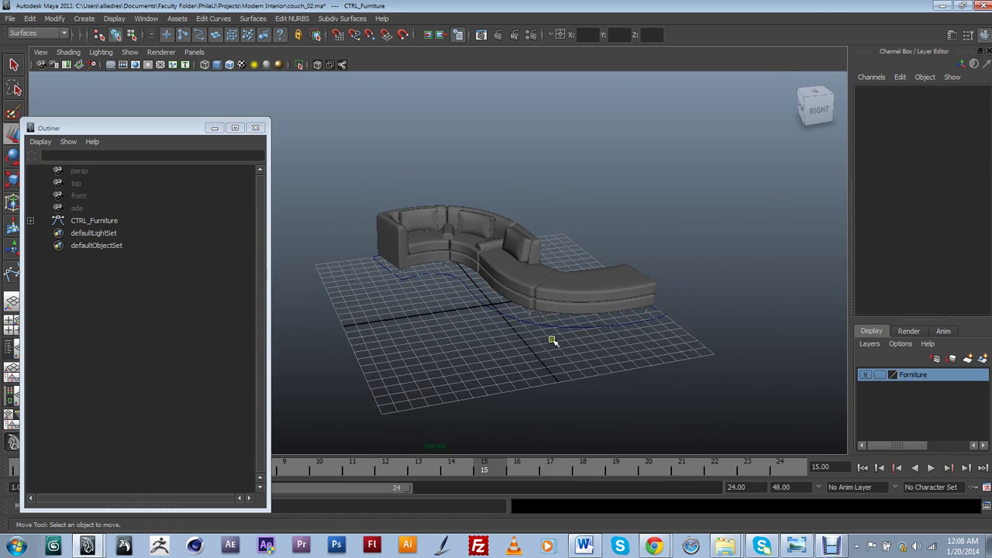
- Test CTRL_Furniture by moving the couch to Translate Z 10.932 and scaling it uniformly to 1.712
alt+drag(551, 341, 500, 297)
click(476, 275)
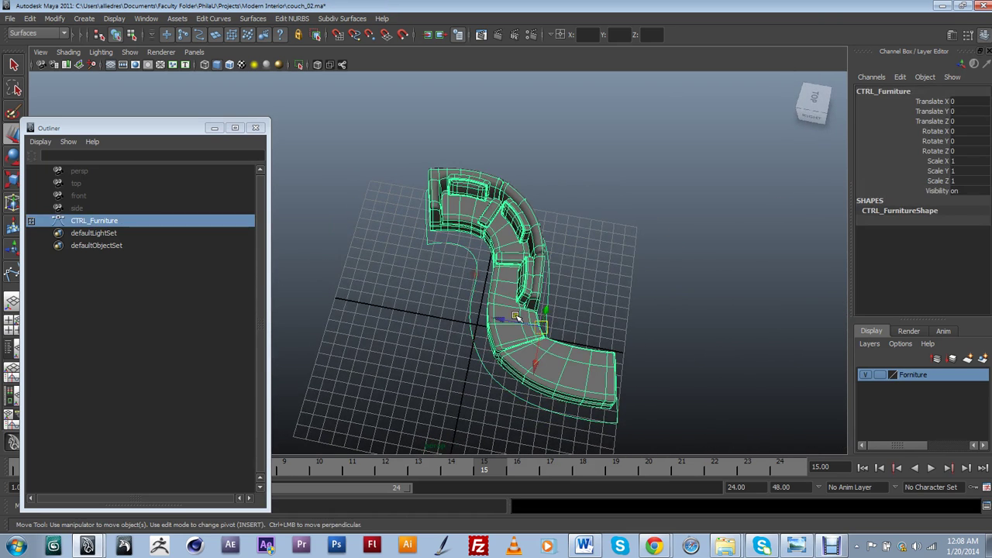
drag(523, 332, 462, 554)
key(r)
drag(457, 306, 631, 368)
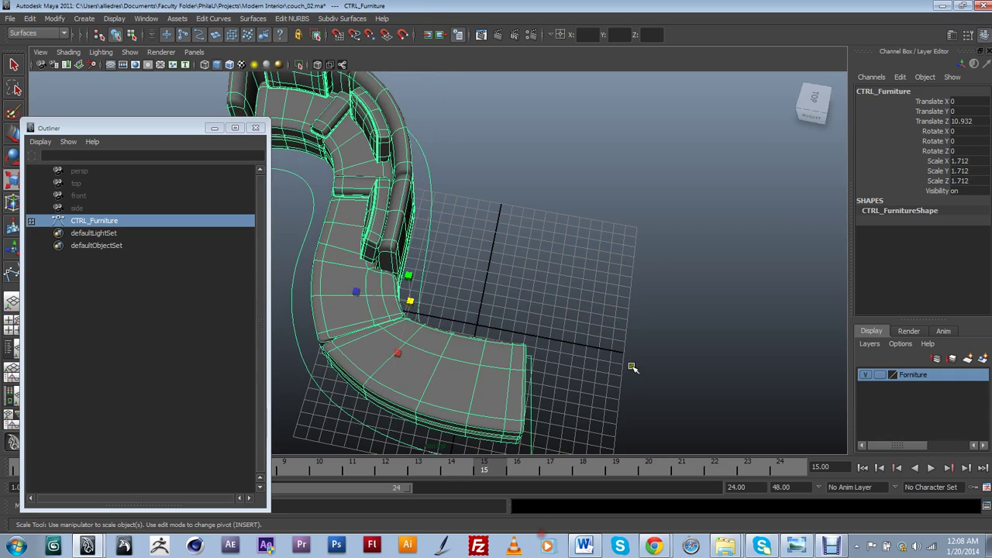
alt+drag(591, 334, 612, 273)
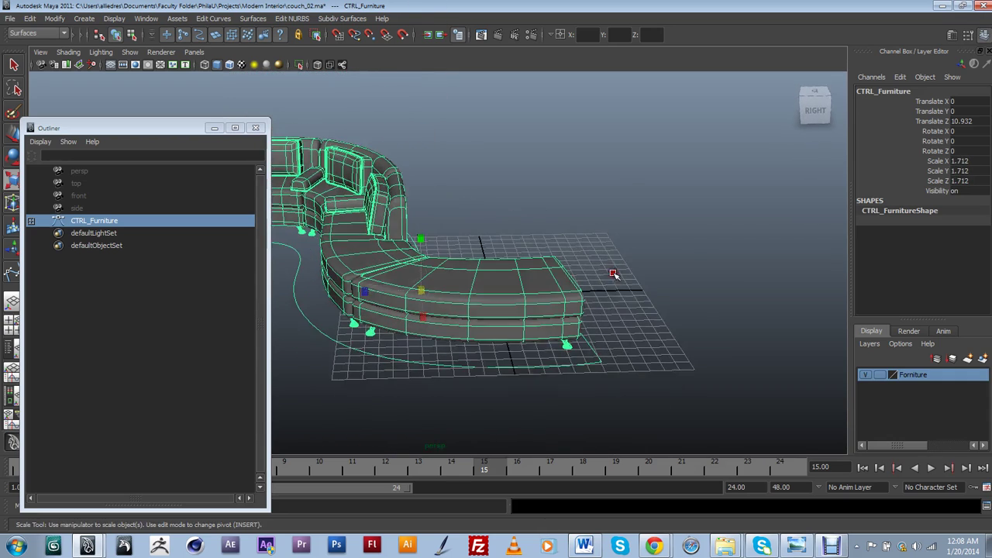
- Reset CTRL_Furniture by setting Translate Z to 0 and Scale X, Y and Z to 1, and clear the selection
double_click(966, 121)
text(0)
key(Return)
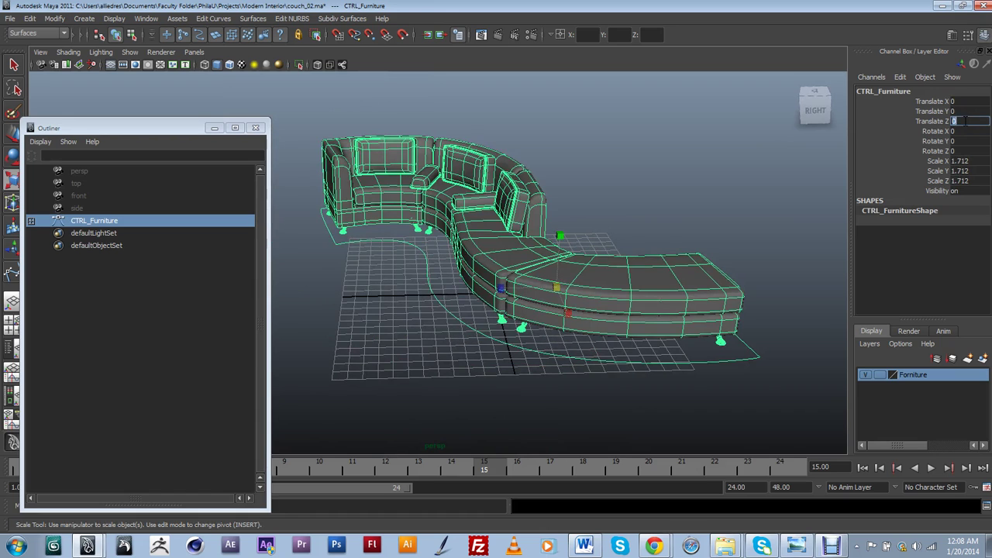
double_click(961, 160)
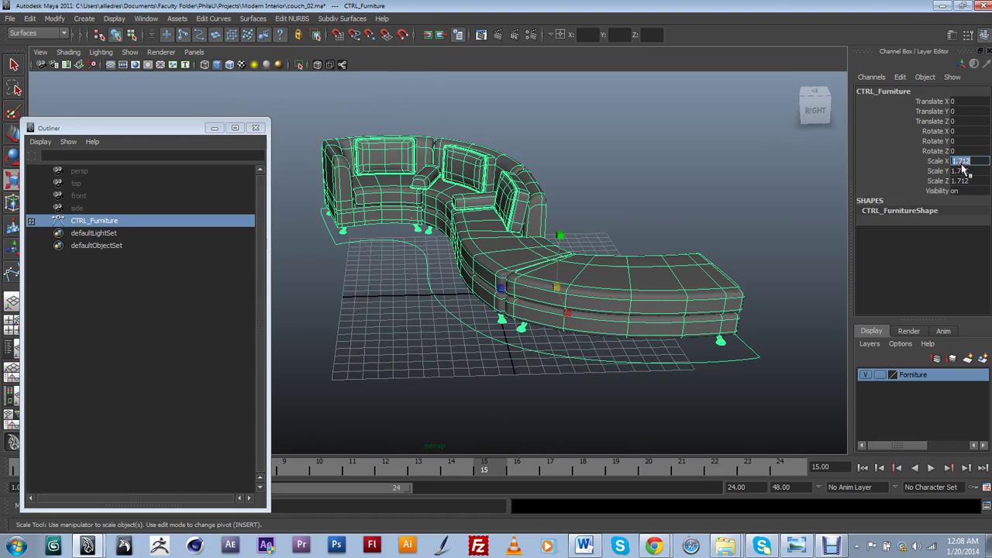
text(1)
key(Tab)
text(1)
key(Tab)
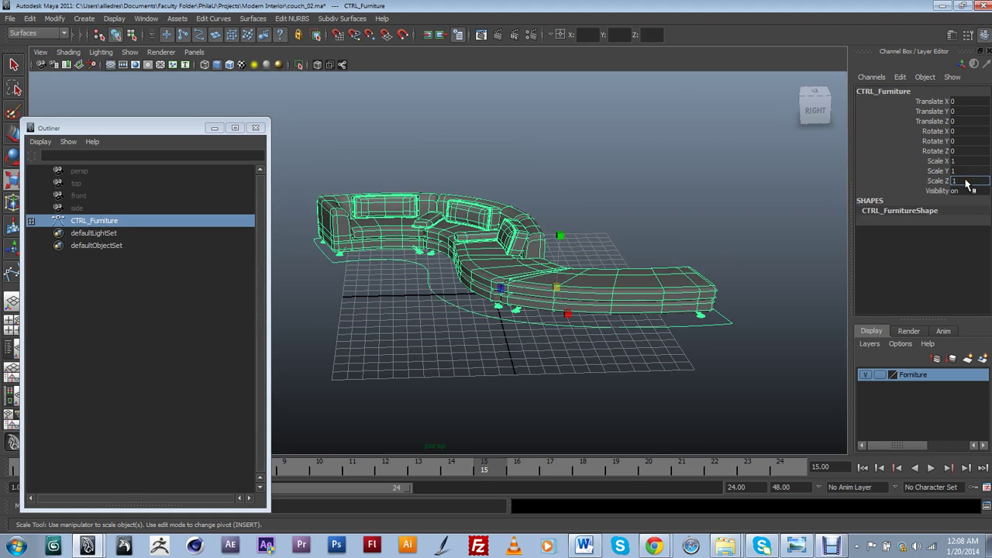
key(Return)
click(698, 162)
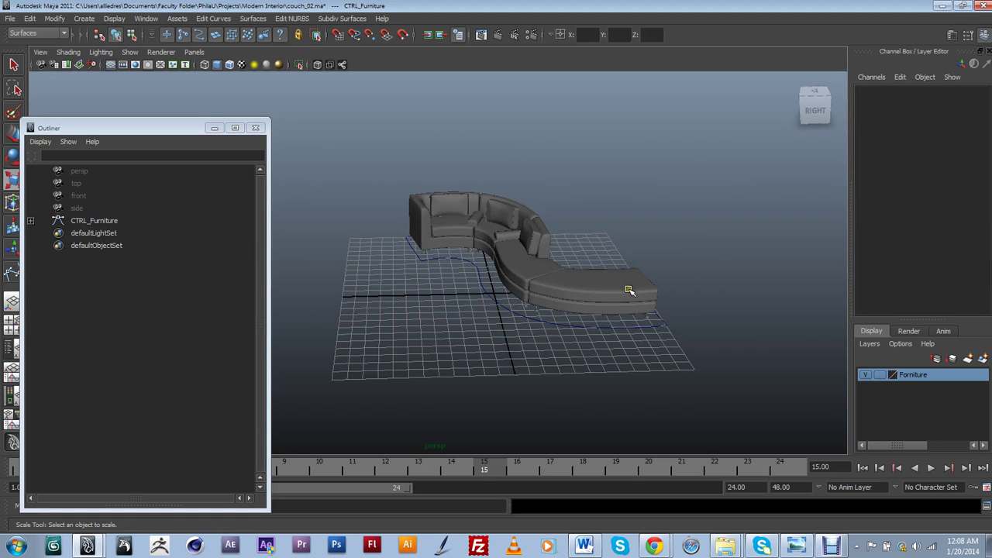
- Inspect the reset couch and its control curve from all around, from low and high angles
alt+drag(560, 299, 515, 314)
alt+right_drag(515, 314, 584, 294)
alt+drag(584, 295, 695, 310)
alt+right_drag(694, 310, 651, 314)
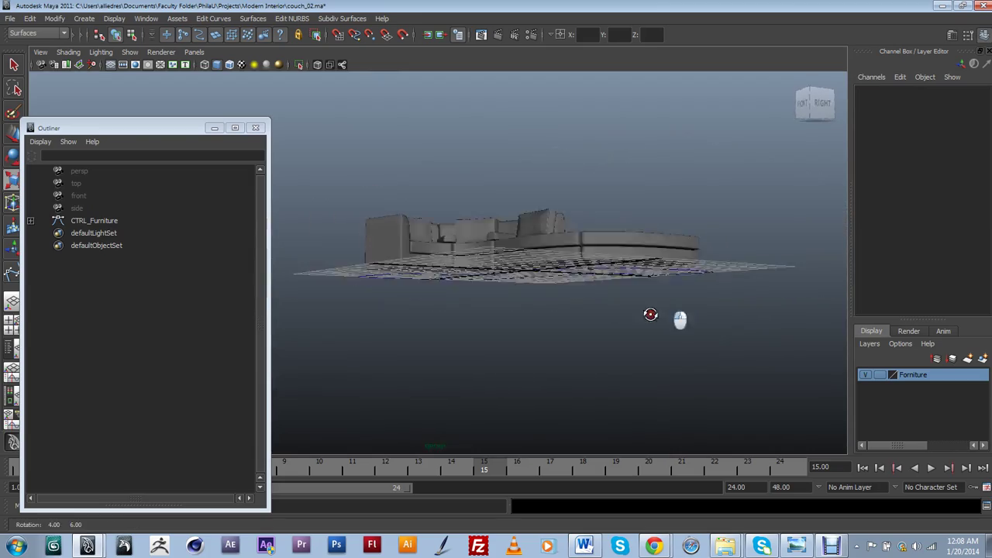
alt+drag(651, 314, 554, 344)
alt+right_drag(554, 345, 608, 353)
alt+drag(607, 353, 637, 322)
alt+right_drag(637, 322, 503, 288)
alt+drag(504, 288, 457, 266)
alt+drag(675, 232, 565, 288)
scroll(592, 242, up, 3)
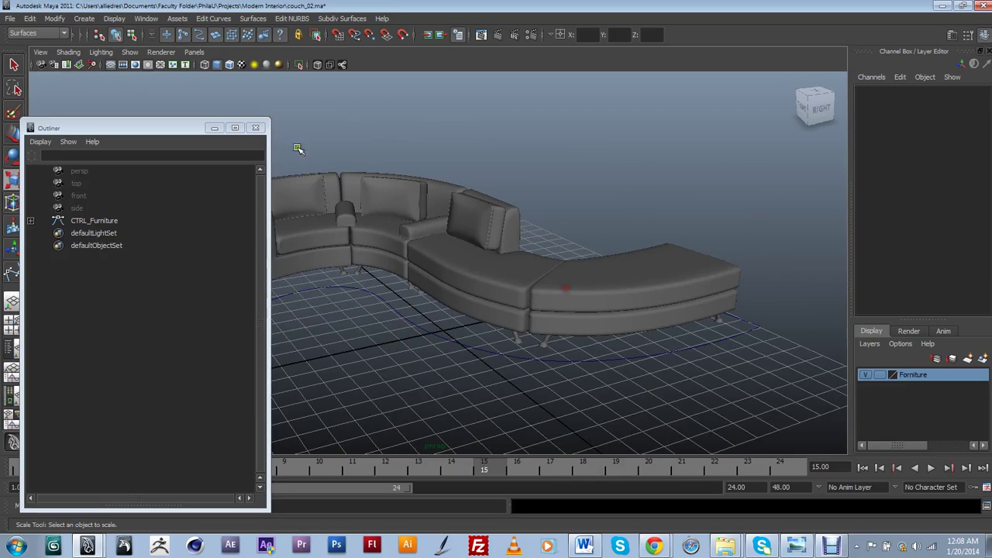
- Close the Outliner and frame the whole couch with its control curve in the perspective view
click(255, 127)
alt+drag(394, 255, 537, 323)
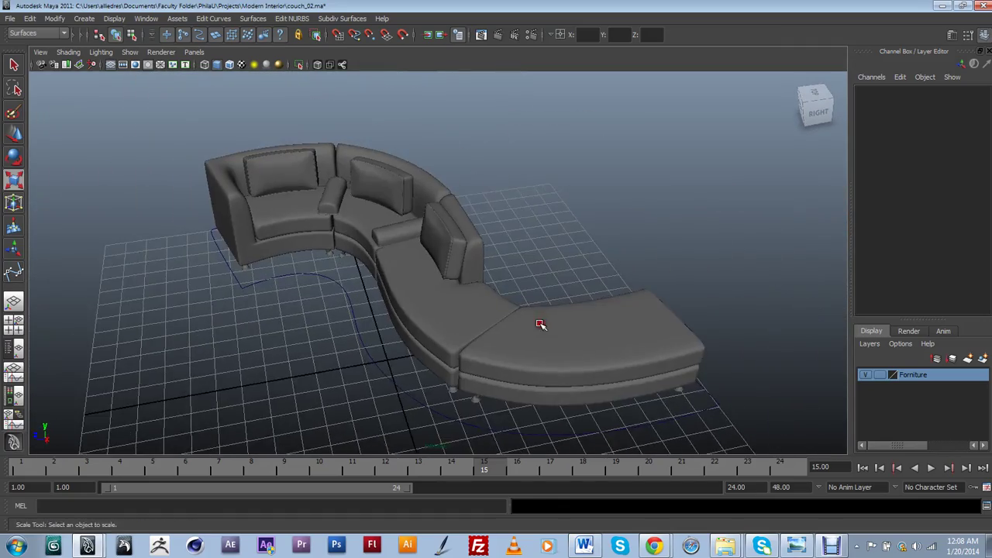
alt+middle_drag(538, 323, 543, 289)
key(r)
alt+drag(543, 289, 559, 314)
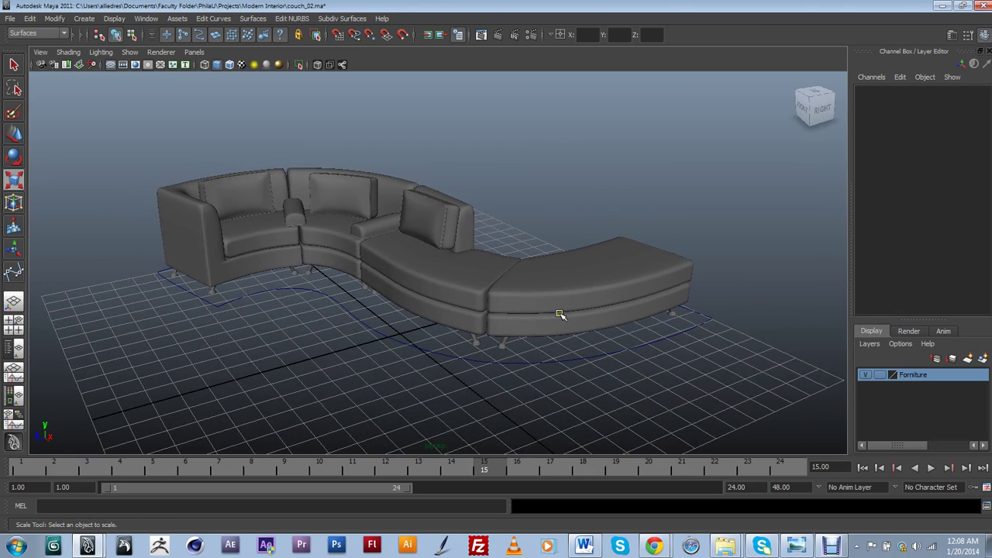